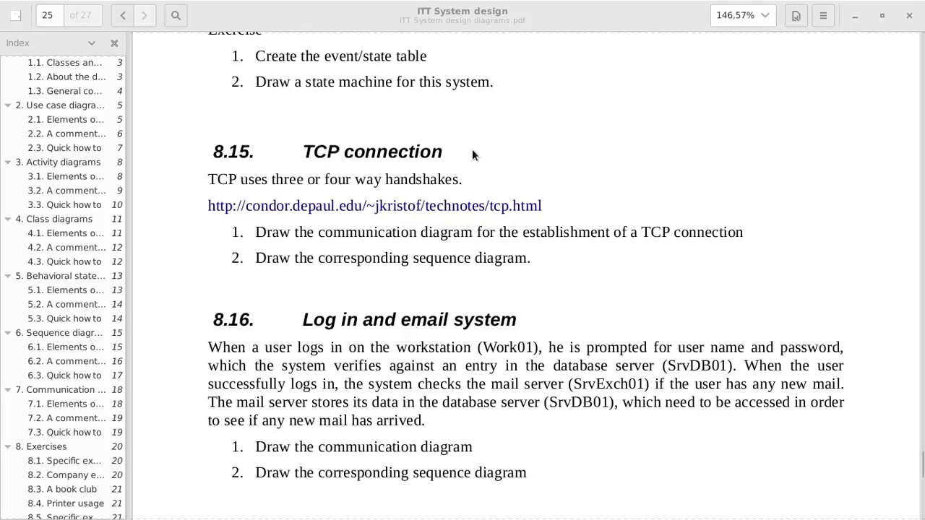
Switch to yEd and dismiss its version check notice
key("alt+Tab")
left_click(726, 189)
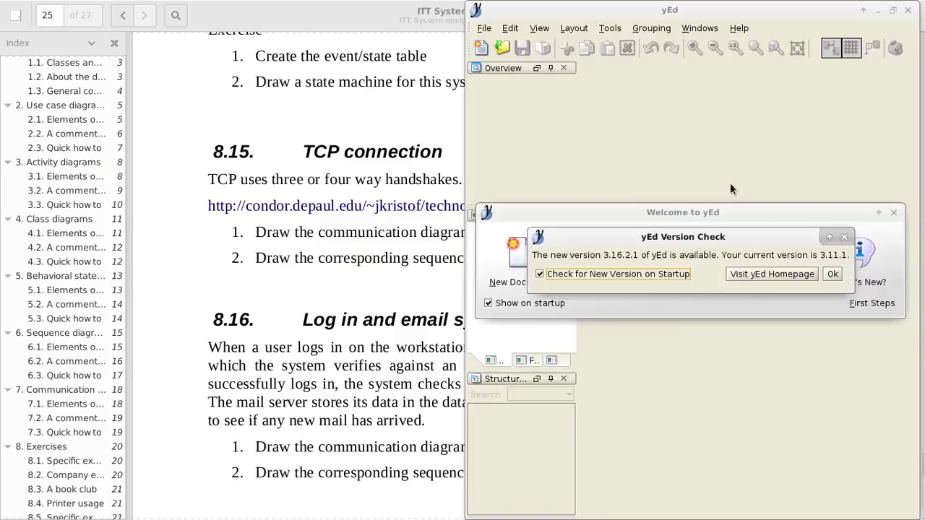
left_click(831, 275)
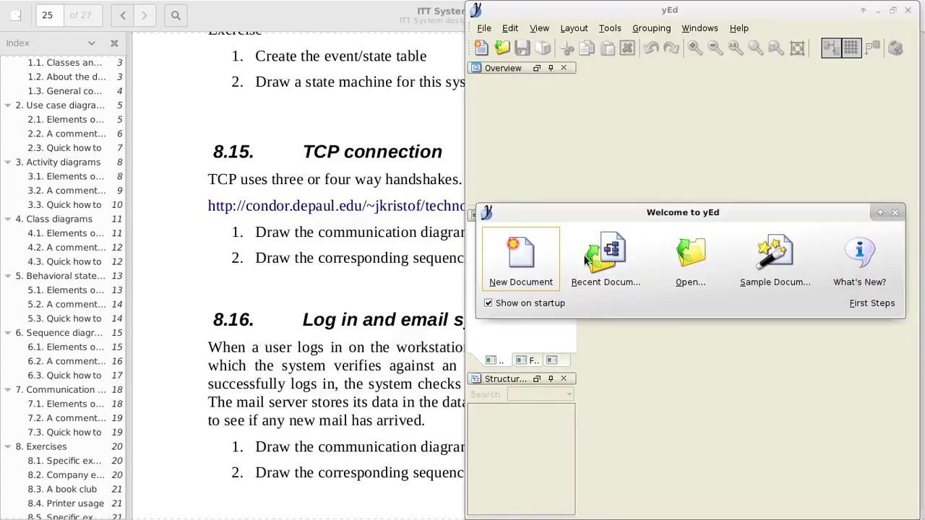
left_click(605, 264)
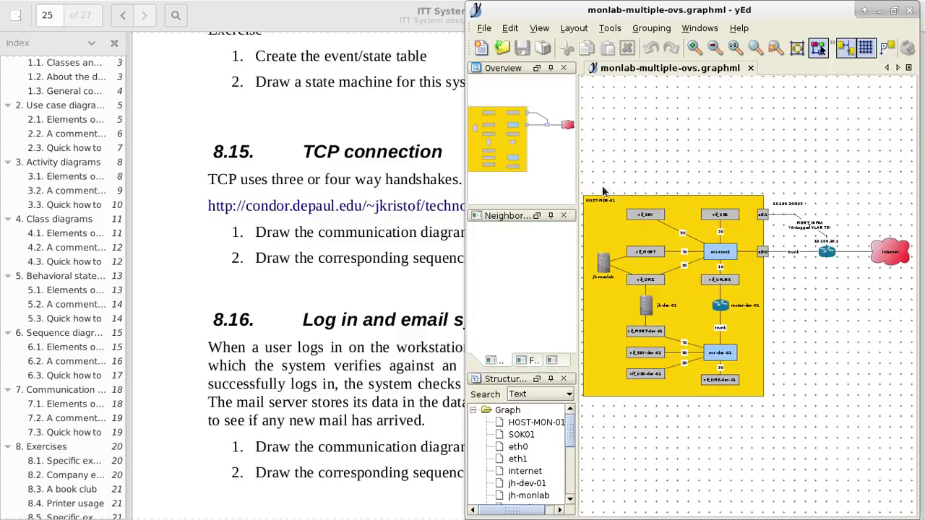
left_click(484, 28)
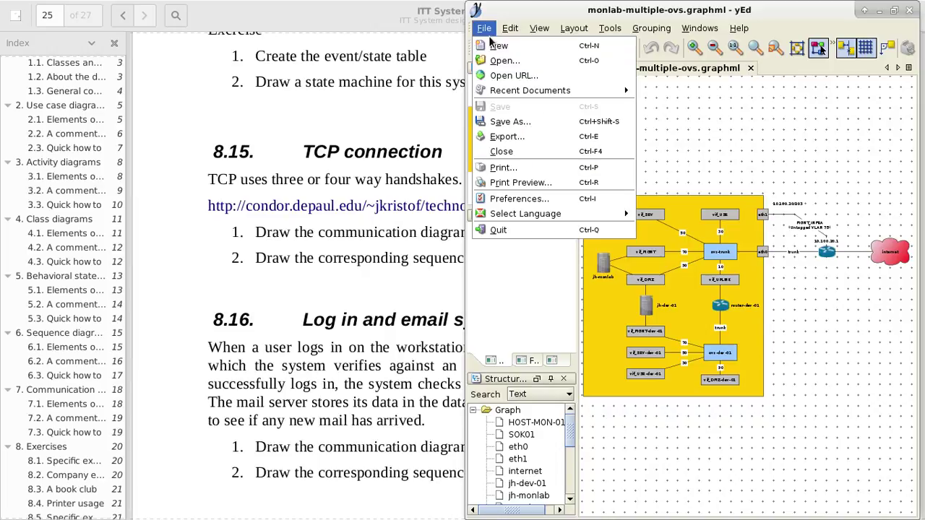
mouse_move(557, 91)
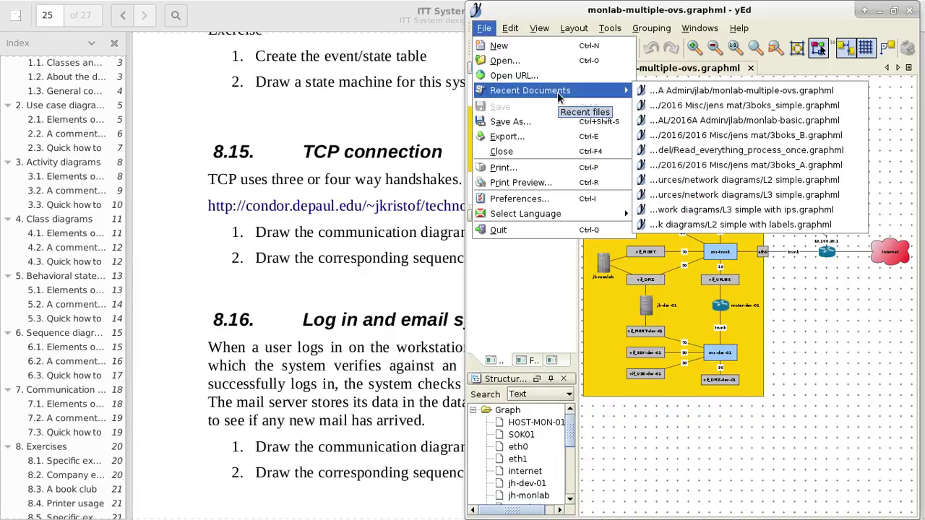
left_click(825, 349)
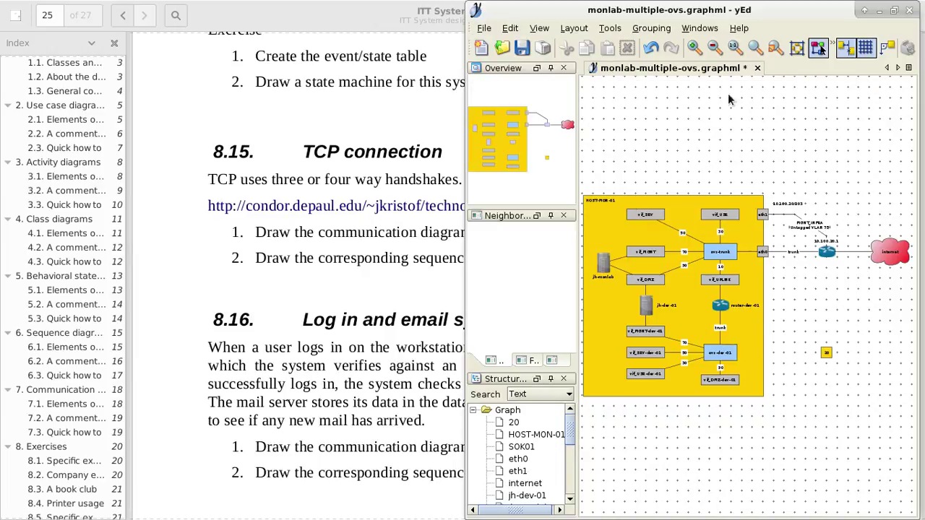
left_click(757, 68)
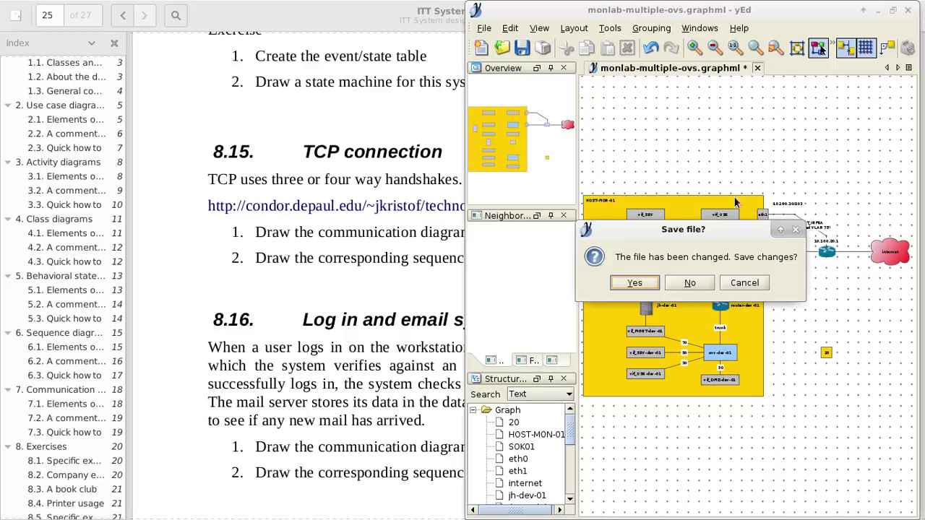
left_click(686, 283)
Maximize the yEd window and create a new empty document
double_click(734, 9)
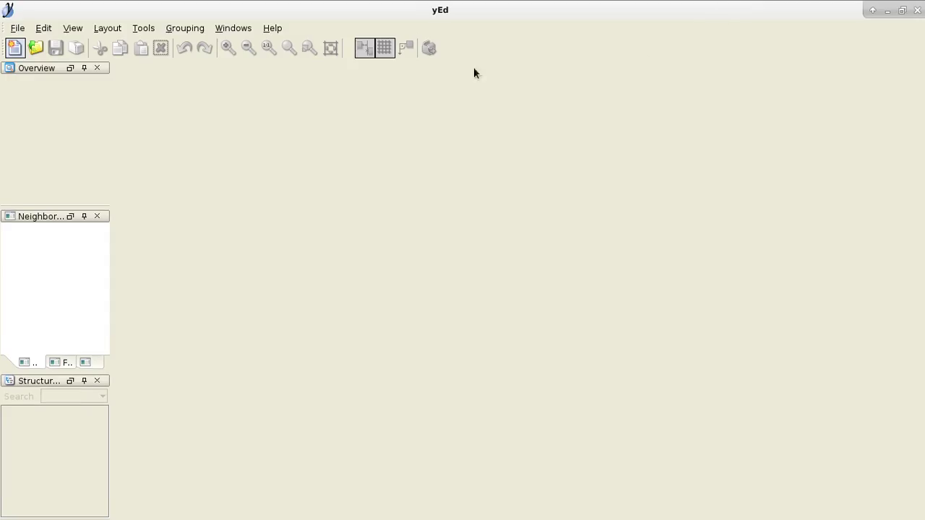
left_click(15, 48)
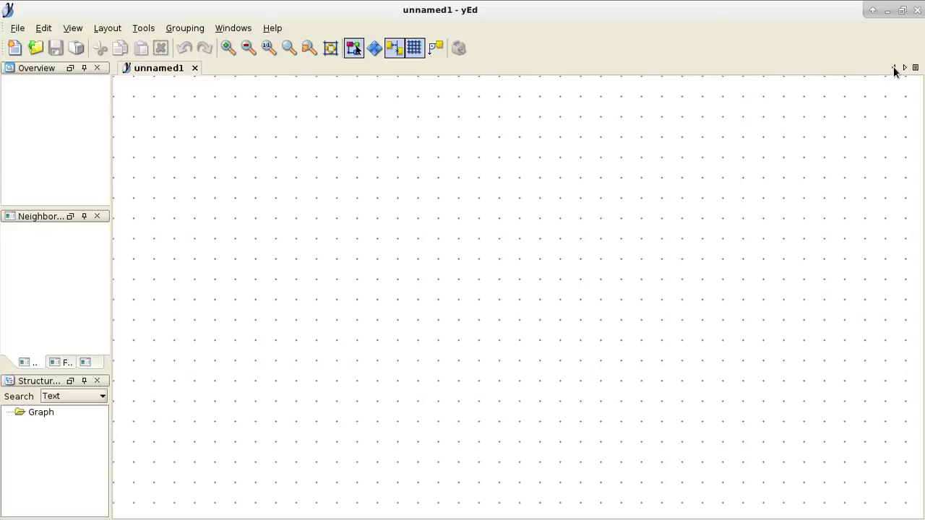
left_click(74, 29)
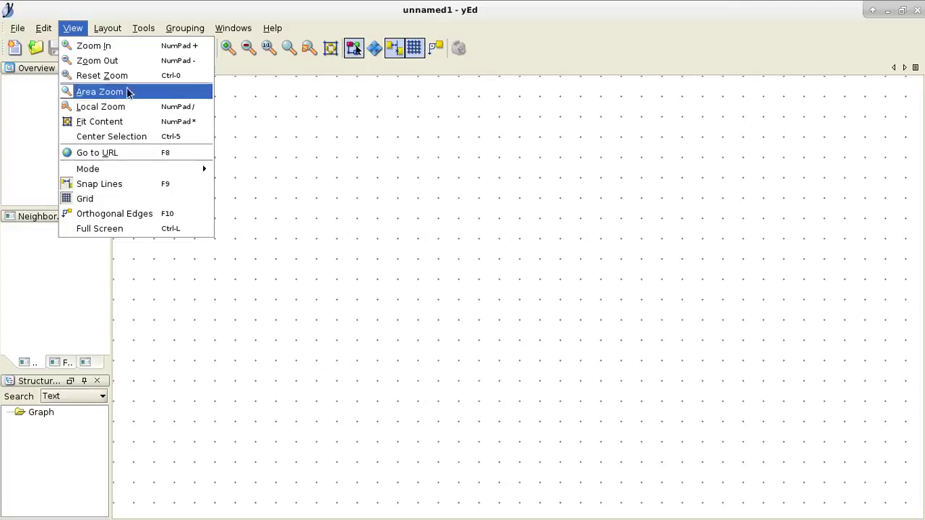
left_click(268, 163)
Place two nodes on the empty canvas, the second lower and well to the right of the first
left_click(234, 137)
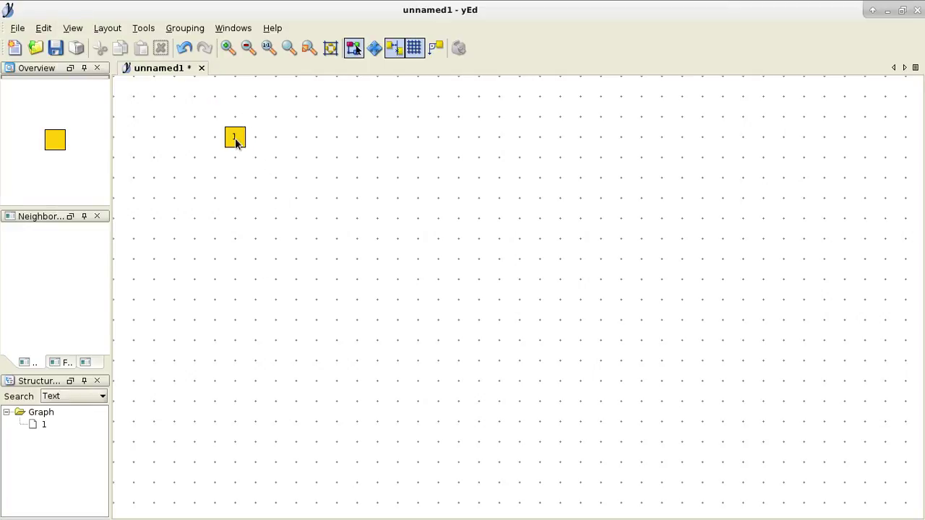
left_click_drag(235, 139, 423, 235)
left_click(458, 219)
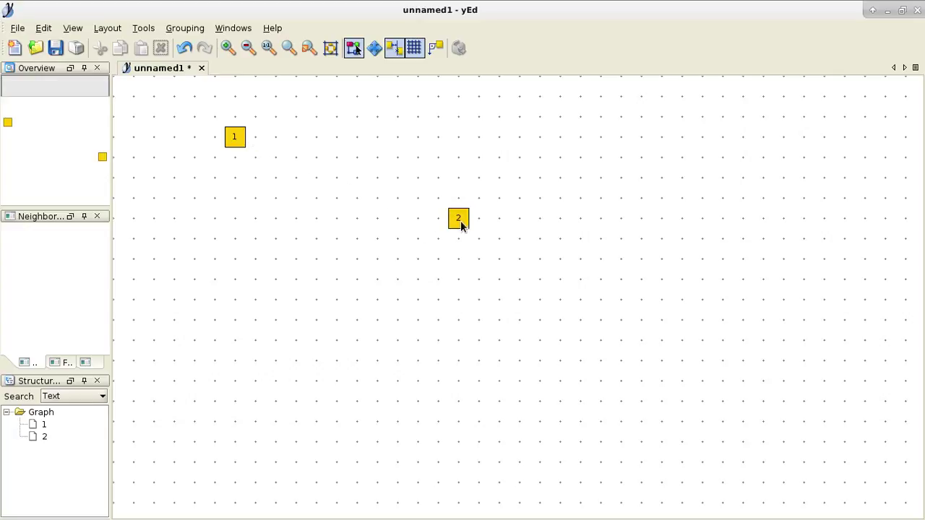
Label the second node "server" and enlarge it to a wide rectangle
left_click(461, 224)
key("F2")
type("server")
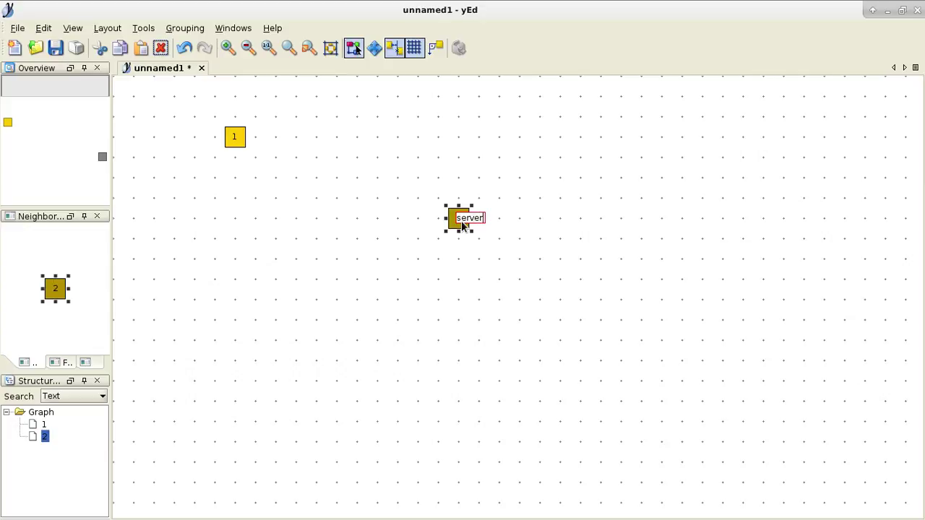
key("Return")
left_click_drag(471, 232, 532, 264)
Move the first node down level with the server node and label it "client"
left_click(235, 137)
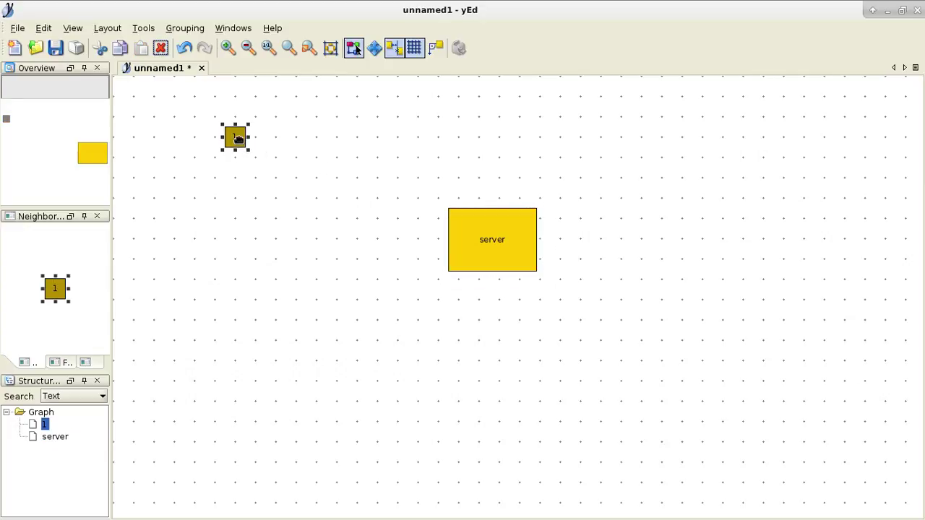
left_click_drag(235, 137, 235, 238)
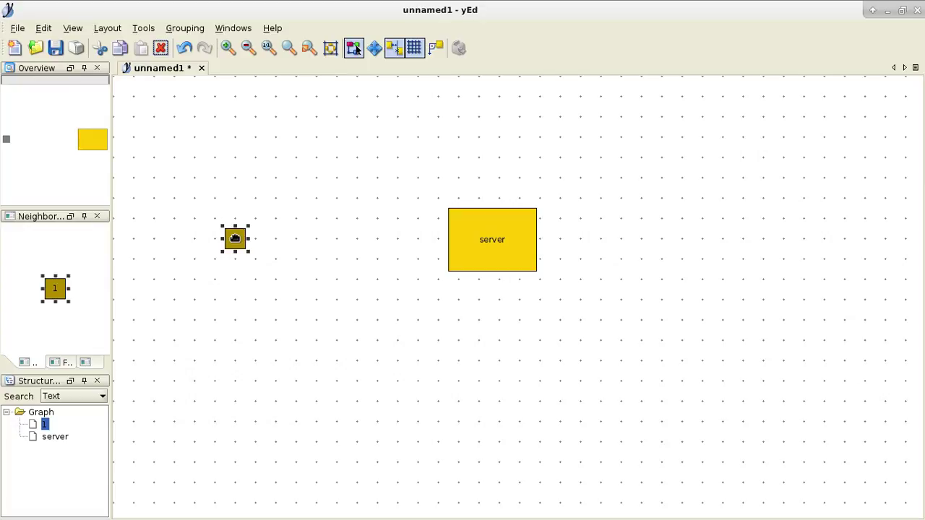
key("F2")
type("client")
key("Return")
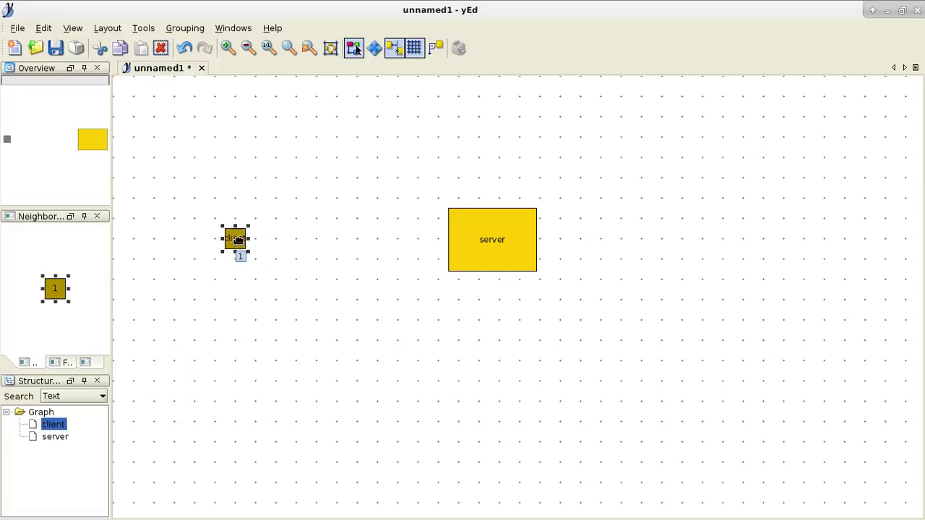
Enlarge the client node to a rectangle and connect it to the server node with an edge
left_click_drag(249, 253, 454, 238)
left_click(296, 243)
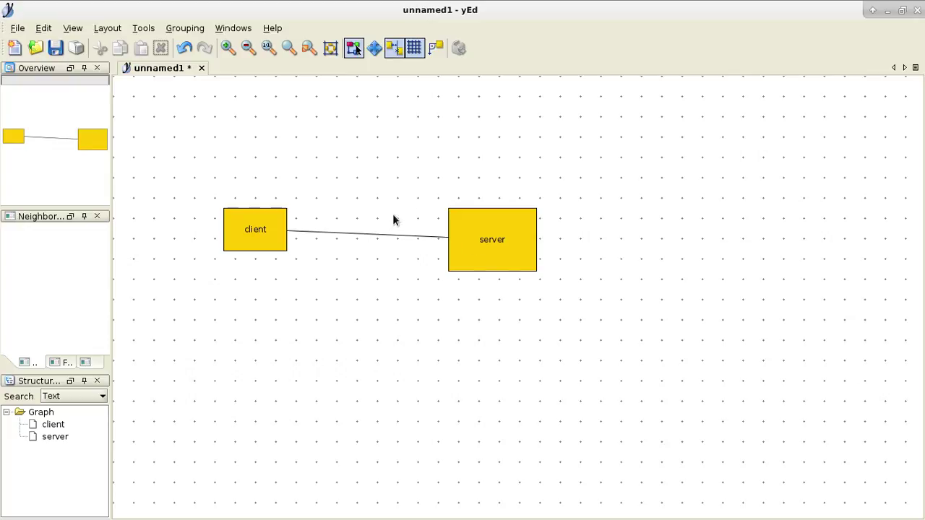
Switch to Firefox and open the draw.io website
key("alt+Tab")
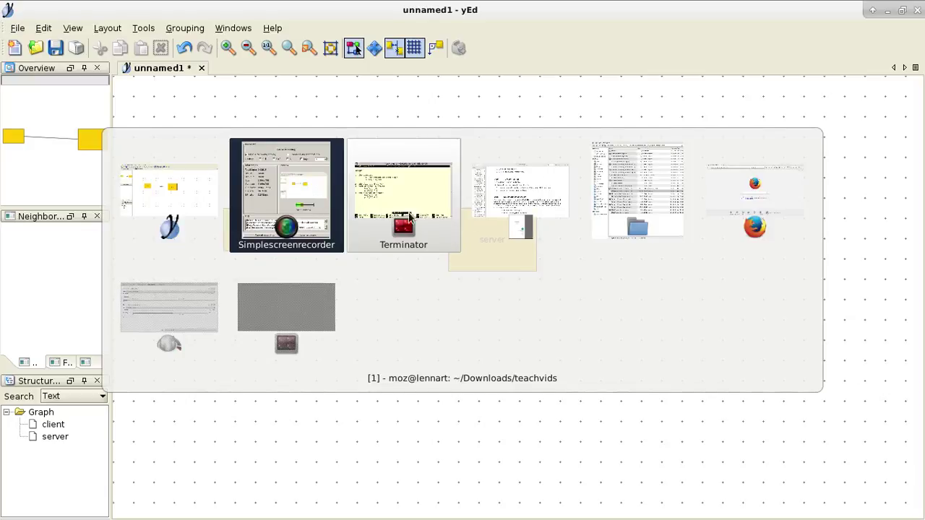
left_click(758, 211)
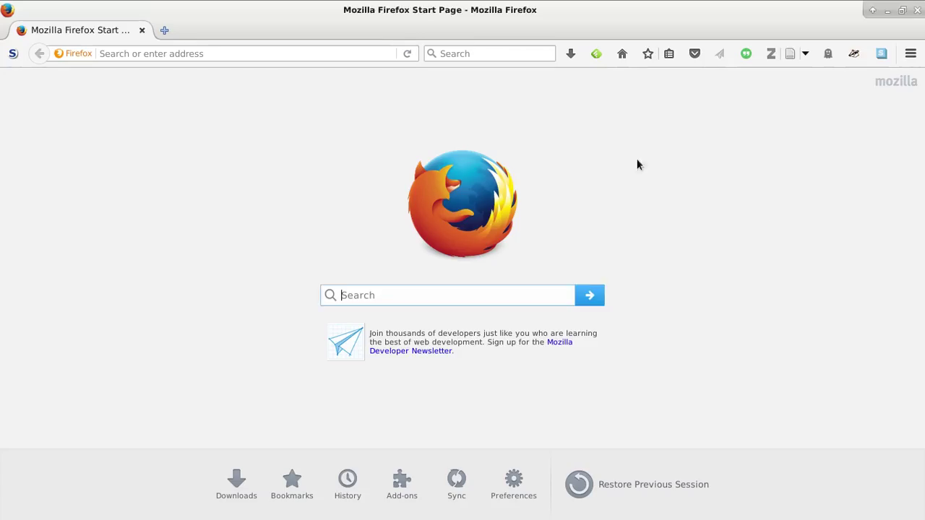
left_click(309, 55)
type("draw.io/")
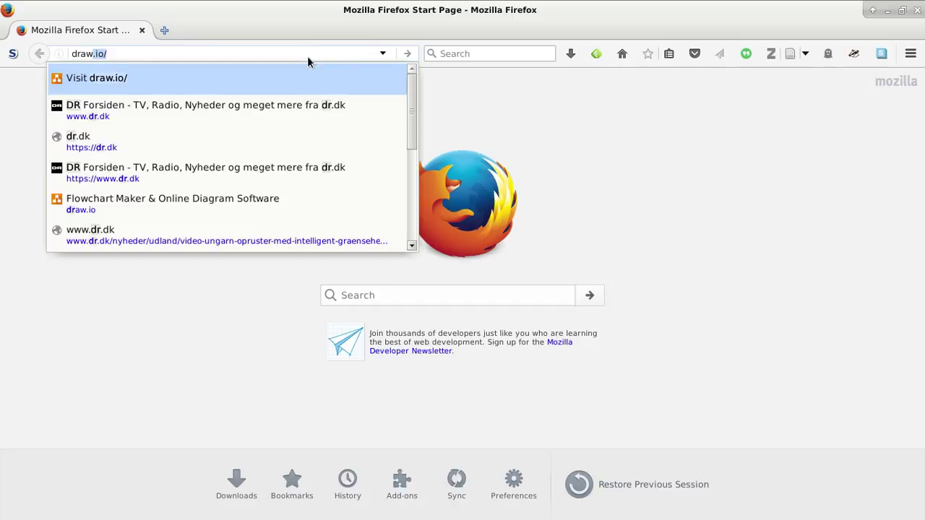
key("Return")
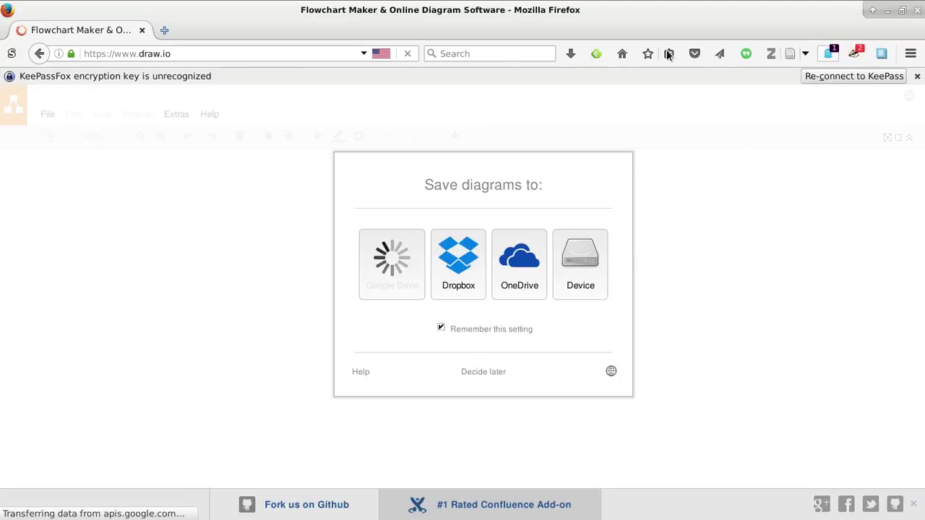
Temporarily allow all scripts on the draw.io page in NoScript and dismiss the KeePassFox notification
left_click(12, 54)
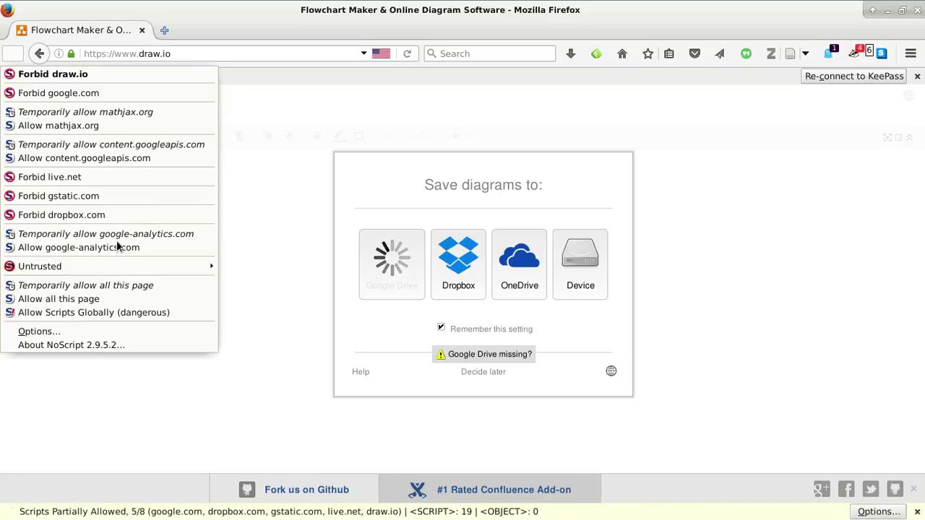
left_click(101, 283)
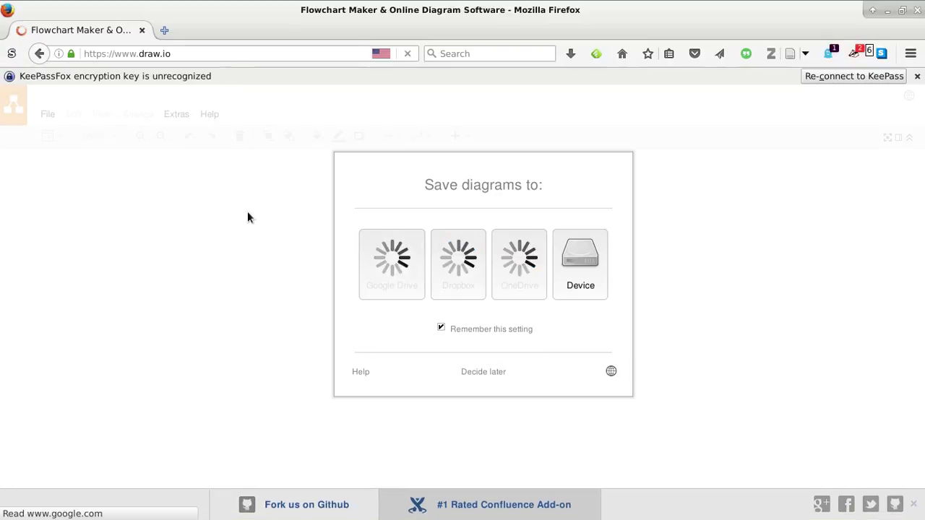
left_click(916, 76)
left_click(10, 54)
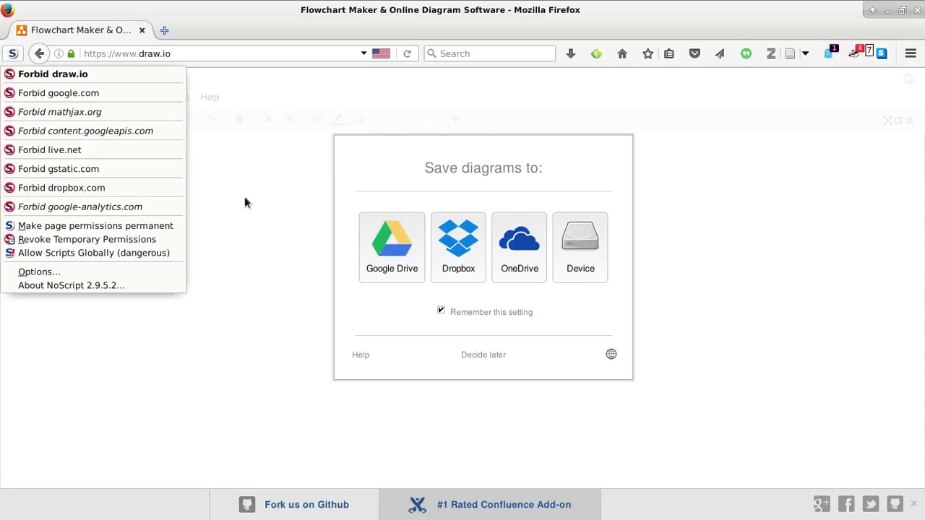
left_click(246, 200)
Postpone the choice of where to save diagrams and close the promotional footer banner
left_click(485, 354)
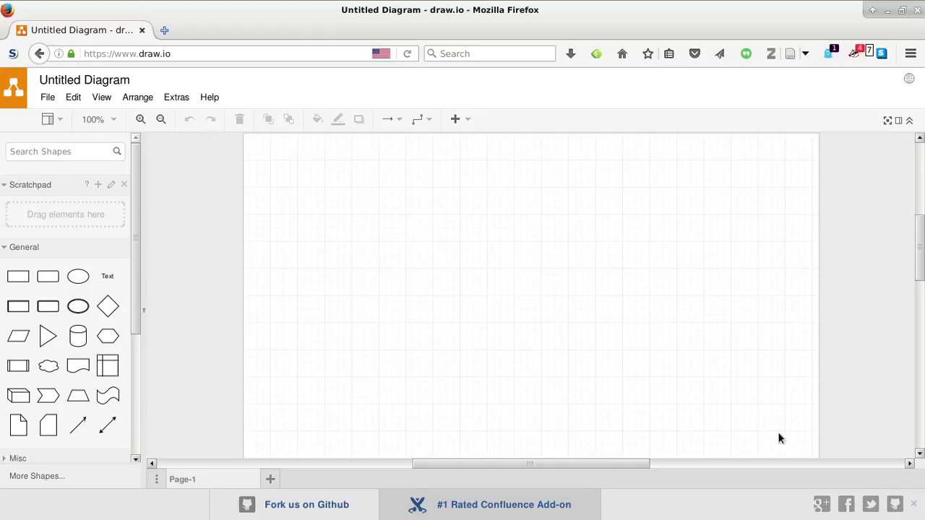
left_click(913, 504)
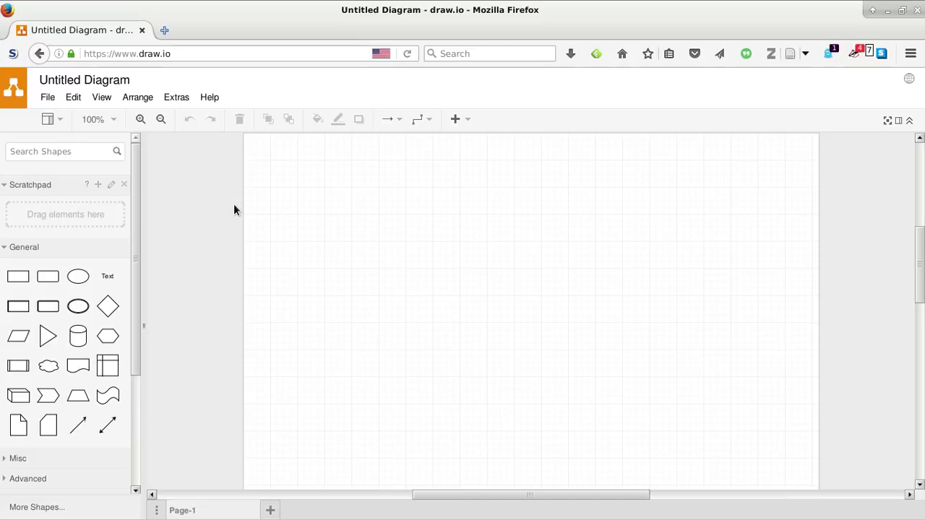
Switch to the ITT System design PDF and read section 7.3 Quick how to, highlighting the item on context and title
key("alt+Tab")
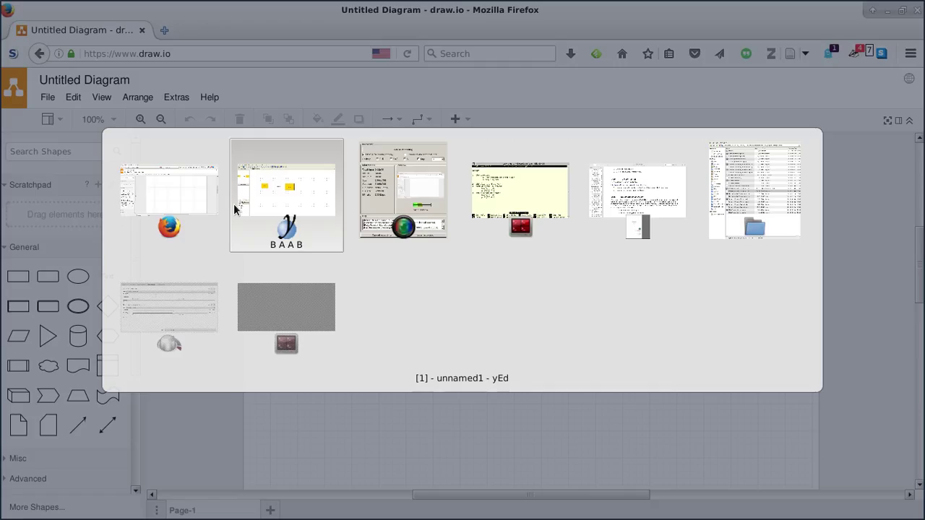
key("alt+Tab")
key("alt+Tab")
key("alt+Tab")
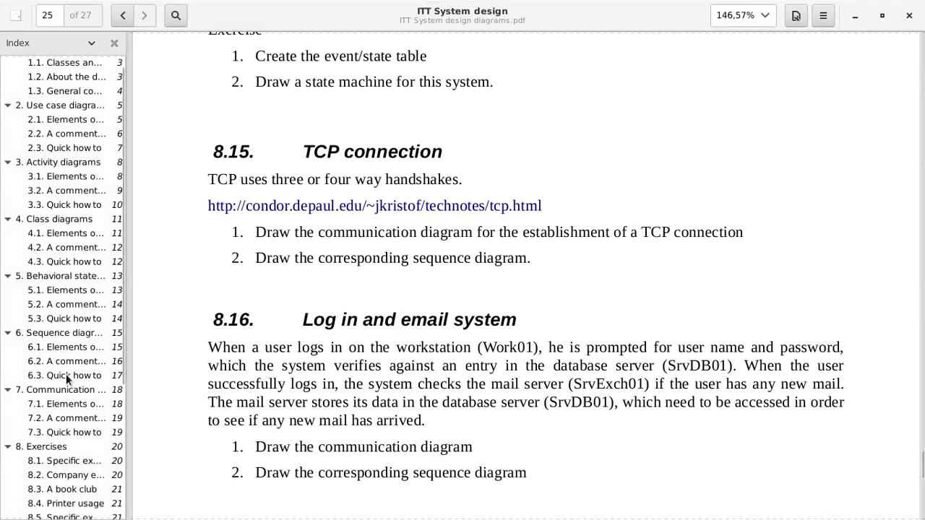
left_click(65, 432)
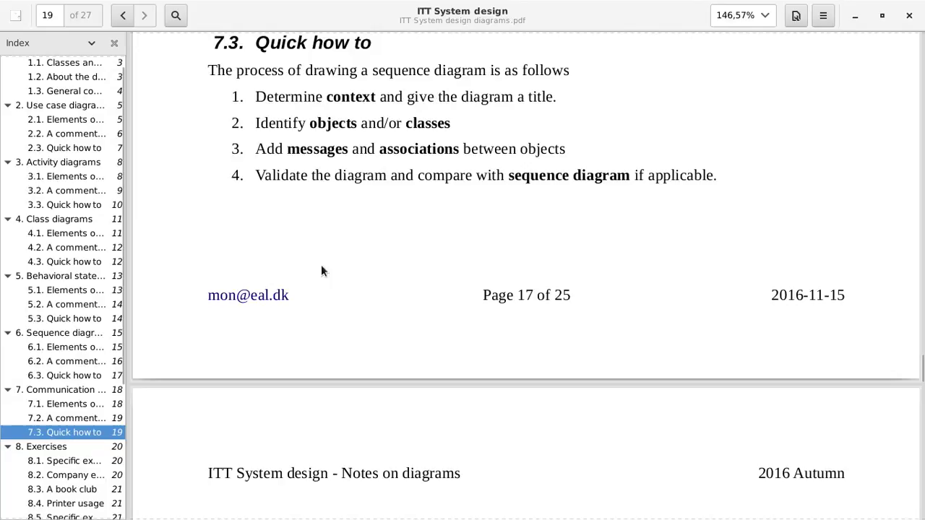
double_click(399, 69)
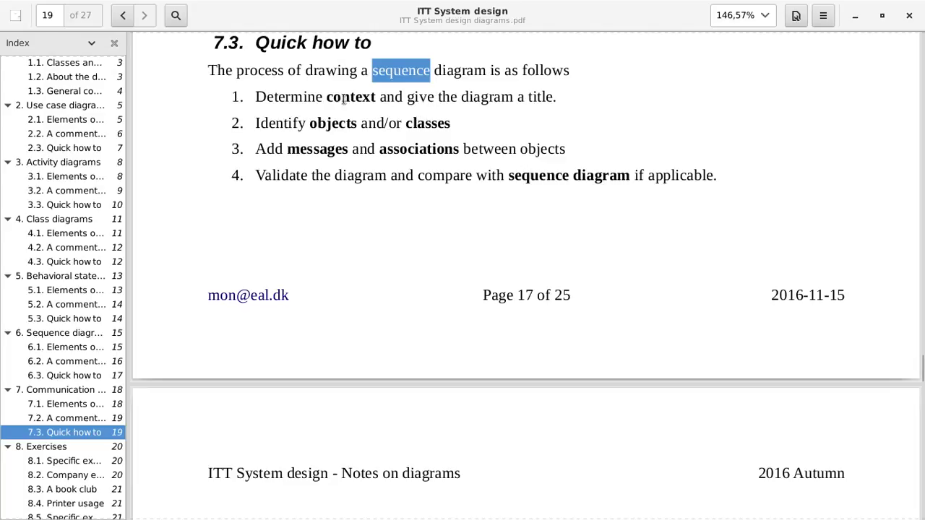
triple_click(321, 97)
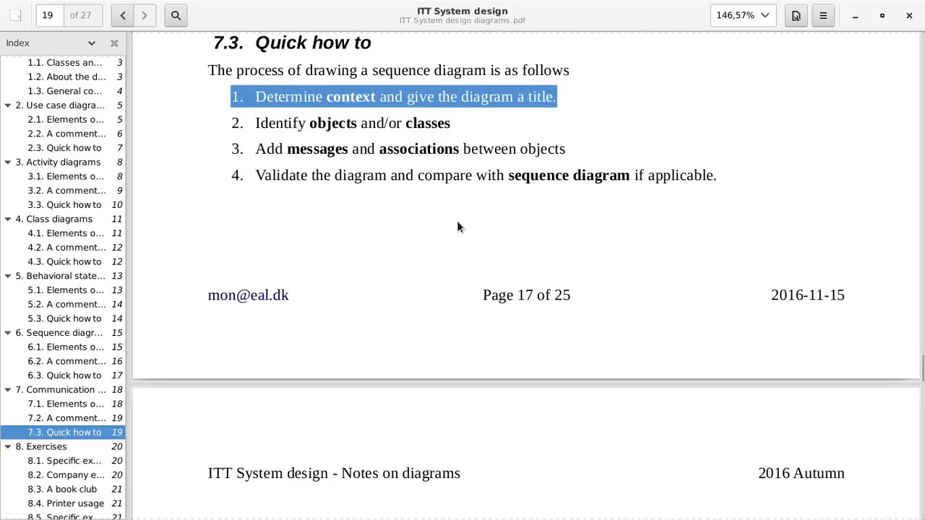
Switch back to draw.io in Firefox, add a text element and place it enlarged in the upper part of the page
key("alt+Tab")
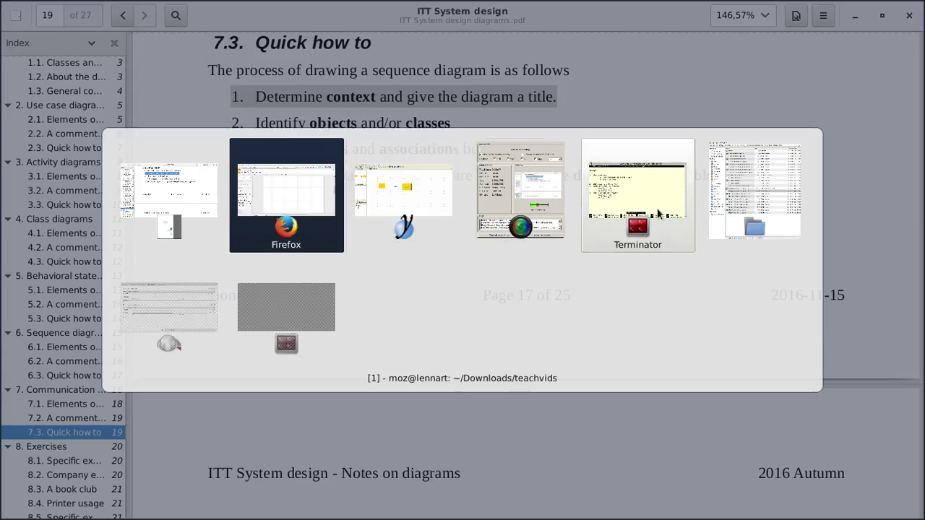
left_click(299, 210)
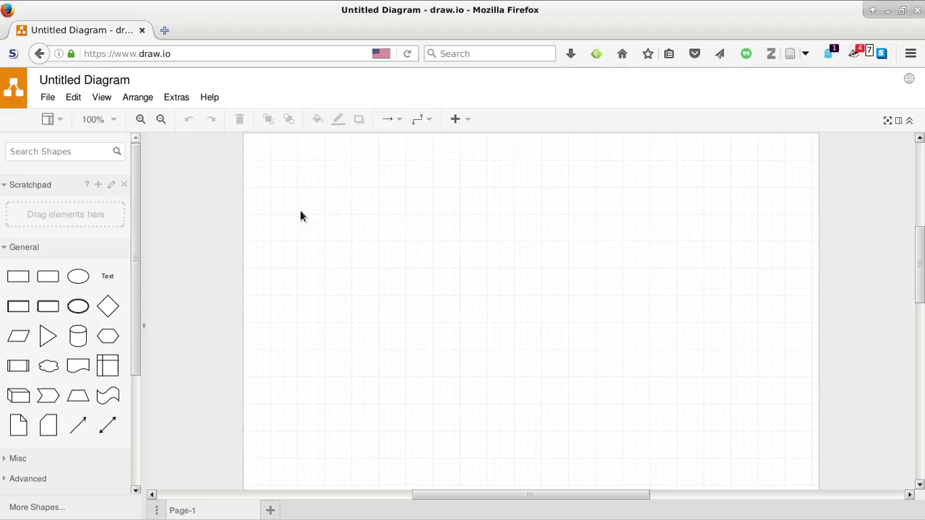
left_click(108, 279)
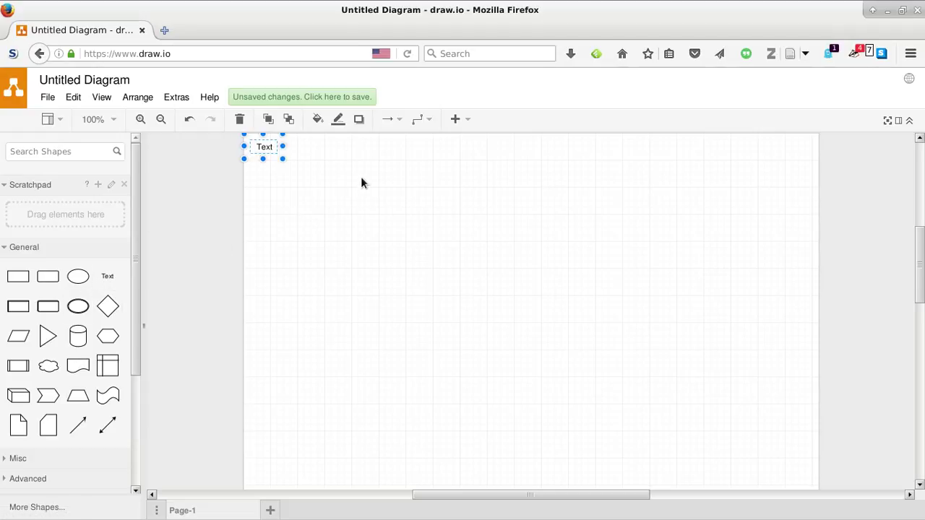
left_click_drag(265, 149, 483, 224)
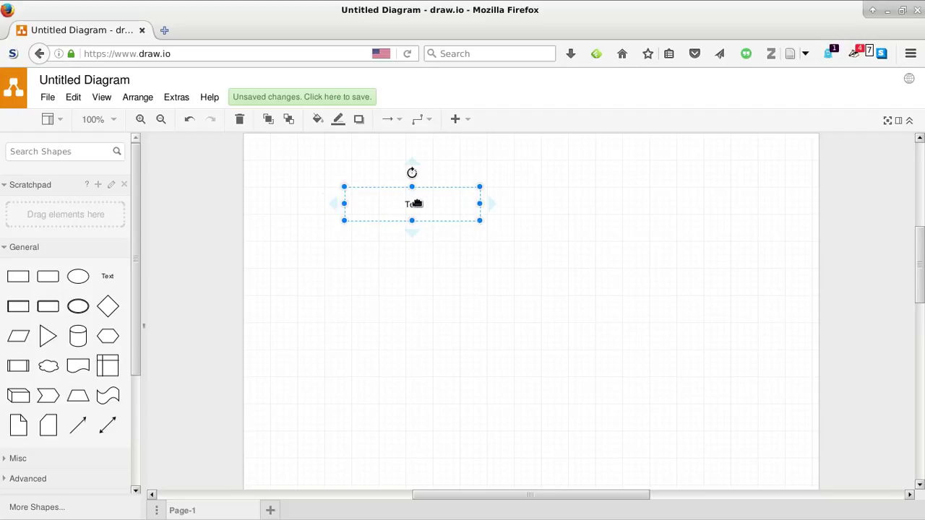
Replace the placeholder in the text element with the title "Establishing a TCP connection"
double_click(416, 204)
type("E")
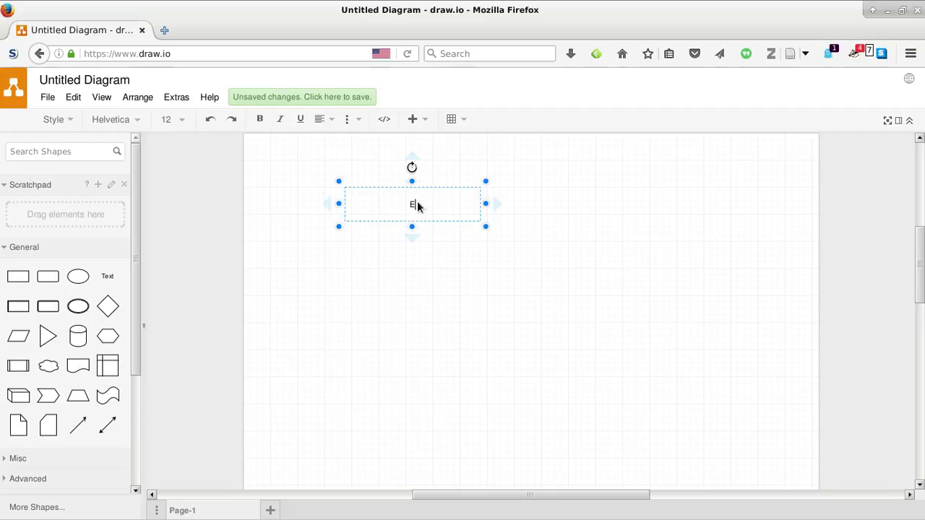
type("stablishin a TCP connection")
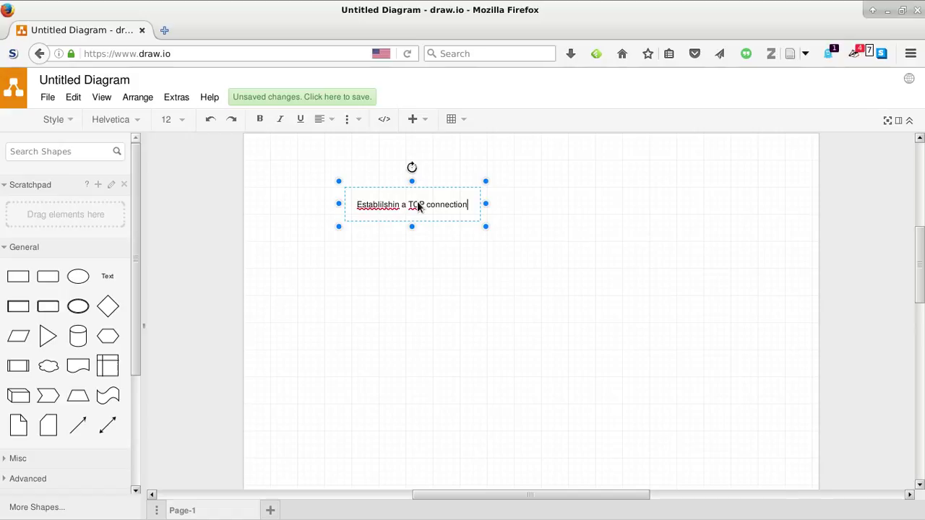
left_click(396, 204)
type("g")
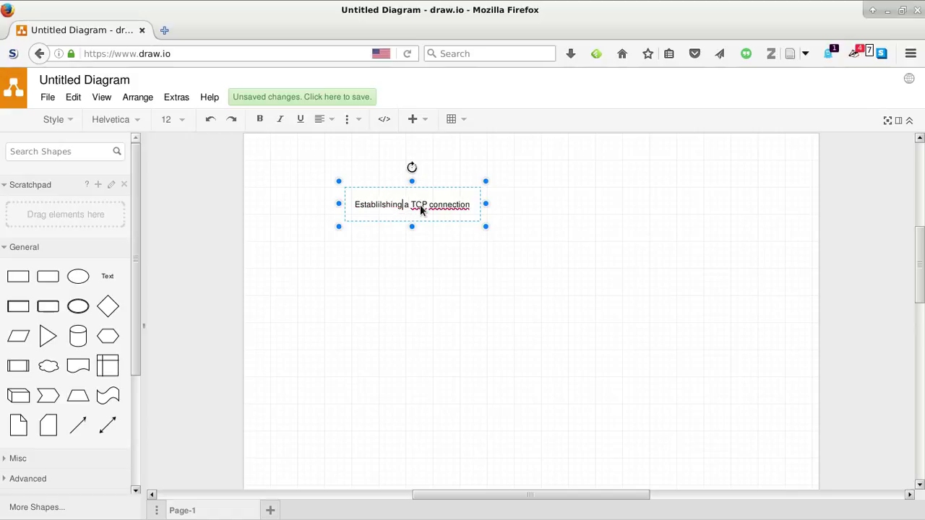
key("Left")
key("Left")
key("Left")
key("Left")
key("Left")
key("Delete")
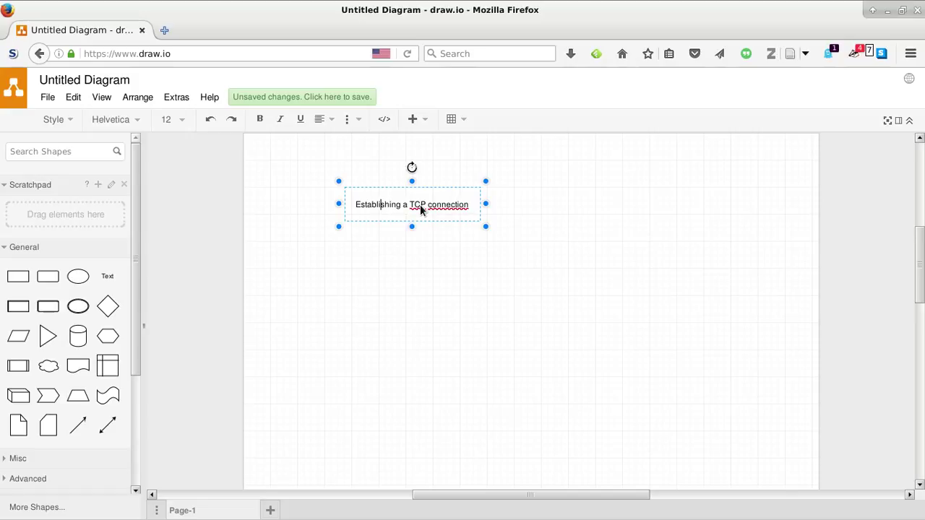
left_click(543, 206)
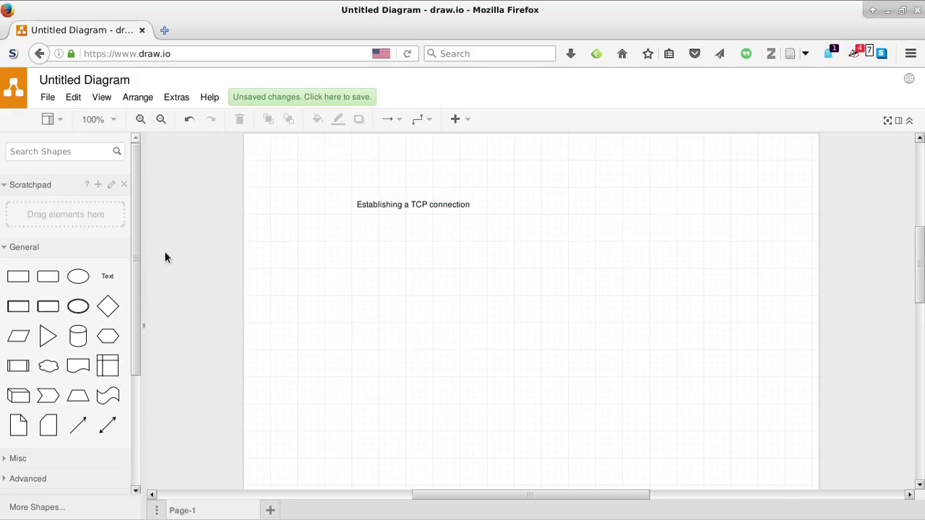
Switch to the ITT System design PDF and highlight the quick how-to item on identifying objects and/or classes
key("alt+Tab")
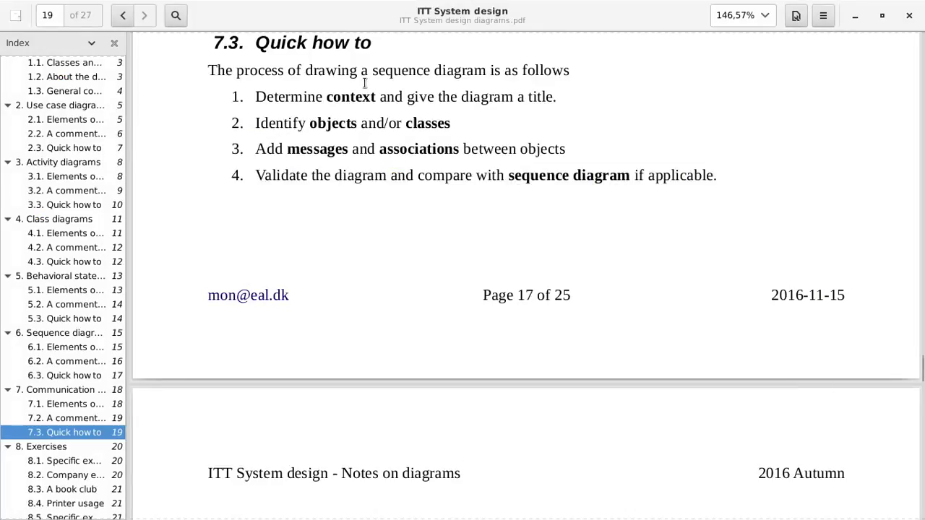
triple_click(367, 96)
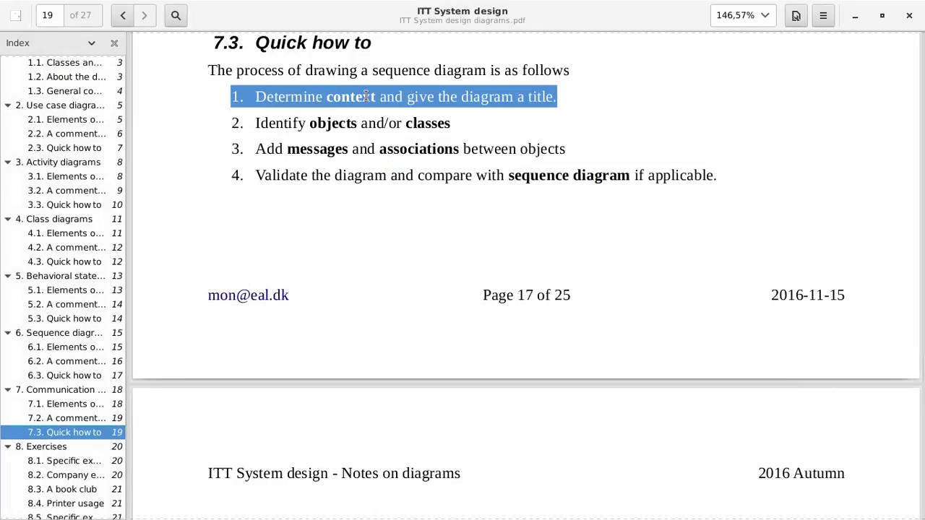
triple_click(357, 124)
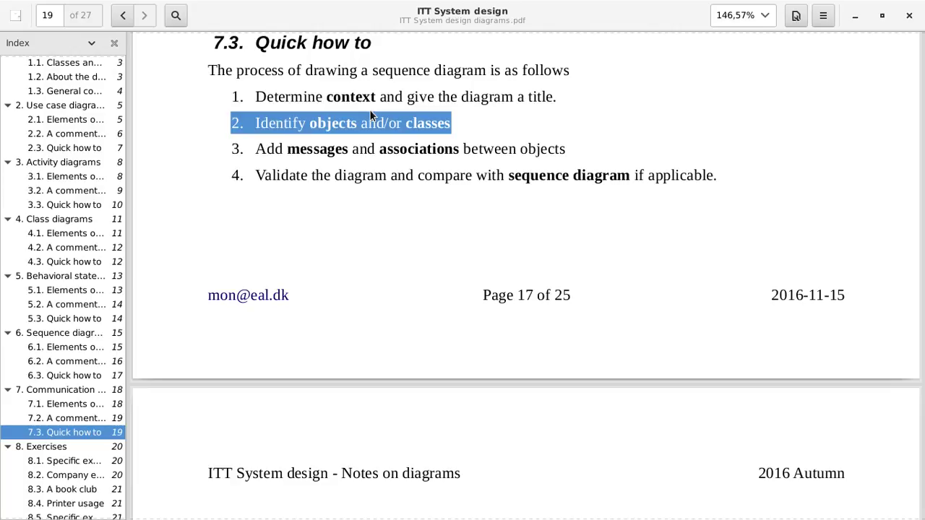
Switch back to draw.io in Firefox and expand the UML shape library
key("alt+Tab")
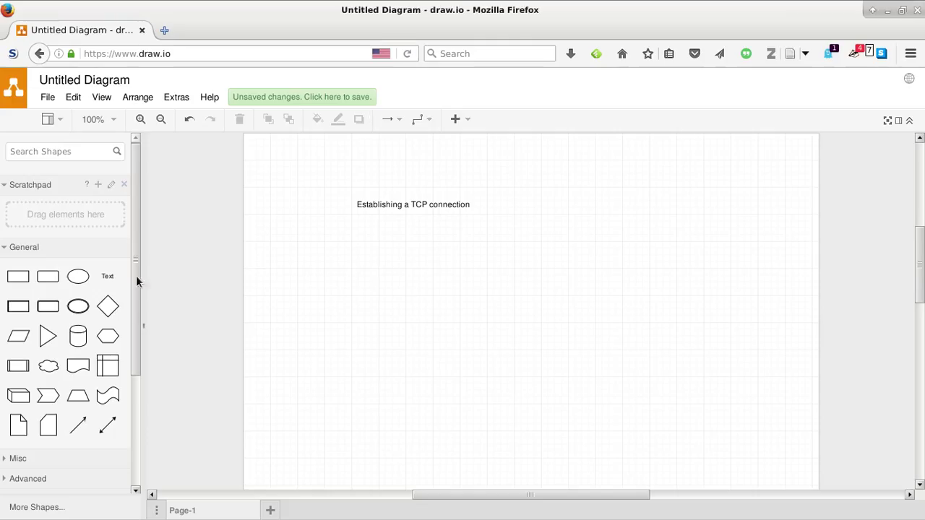
scroll(78, 365, "down", 3)
scroll(78, 367, "down", 1)
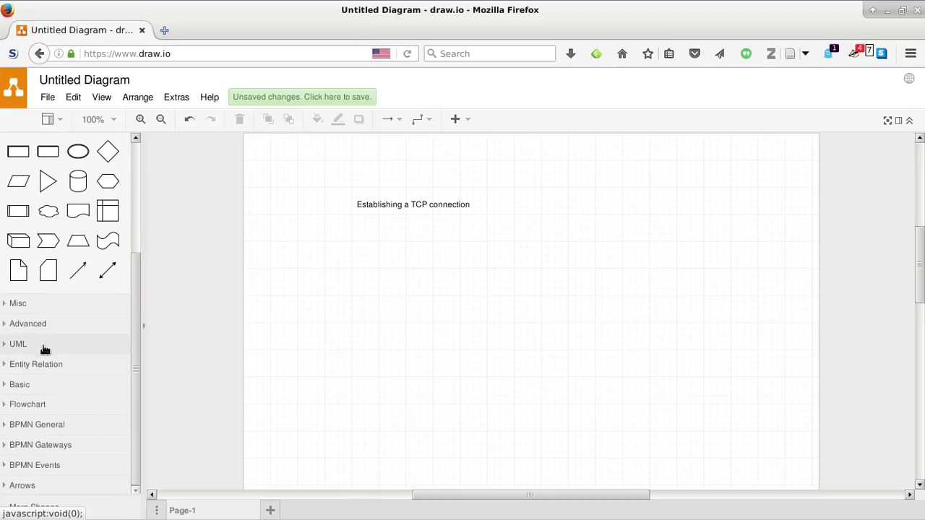
left_click(94, 349)
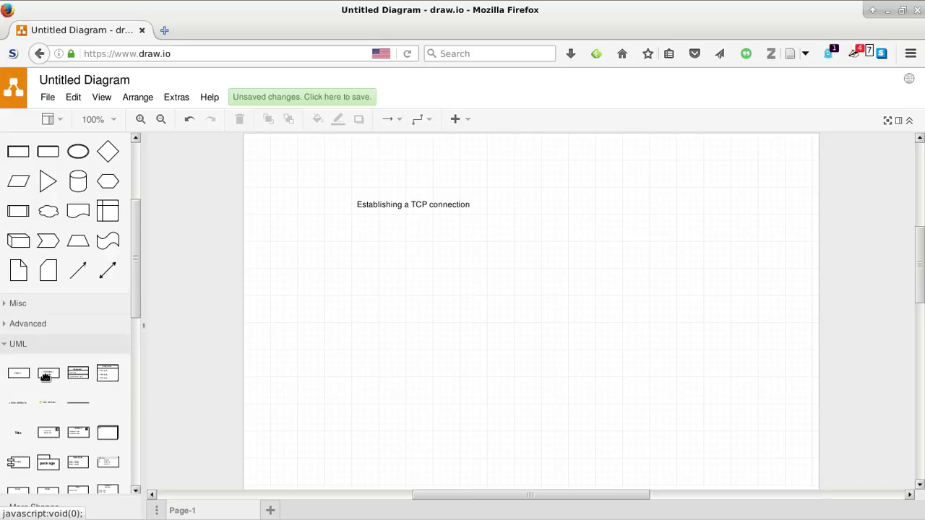
scroll(45, 376, "down", 5)
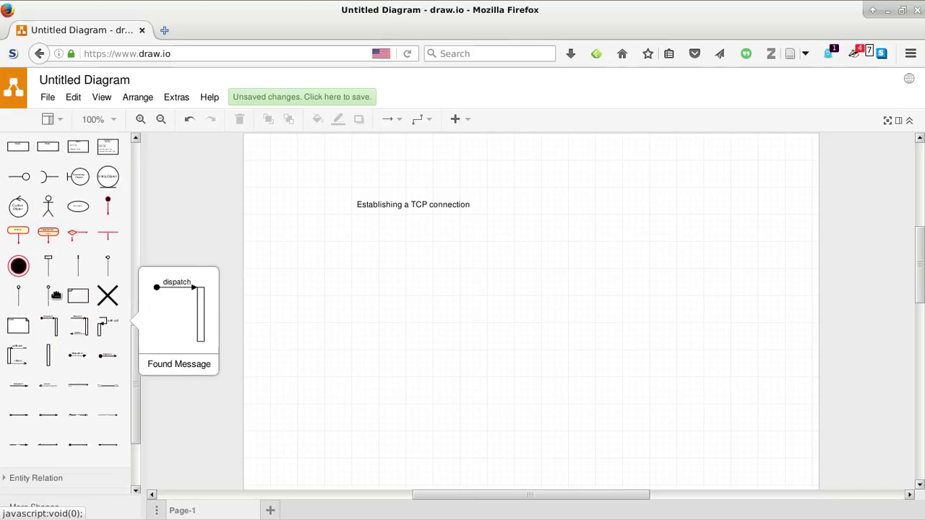
left_click(55, 268)
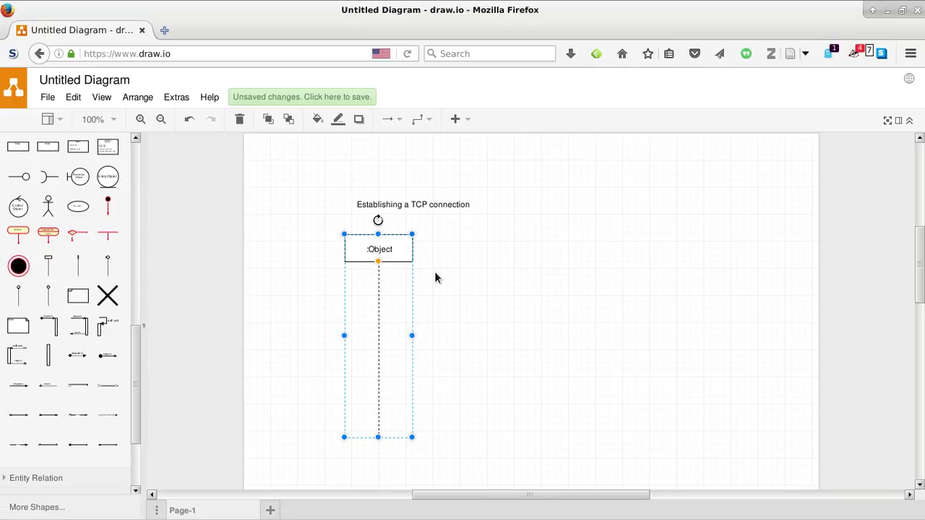
key("Delete")
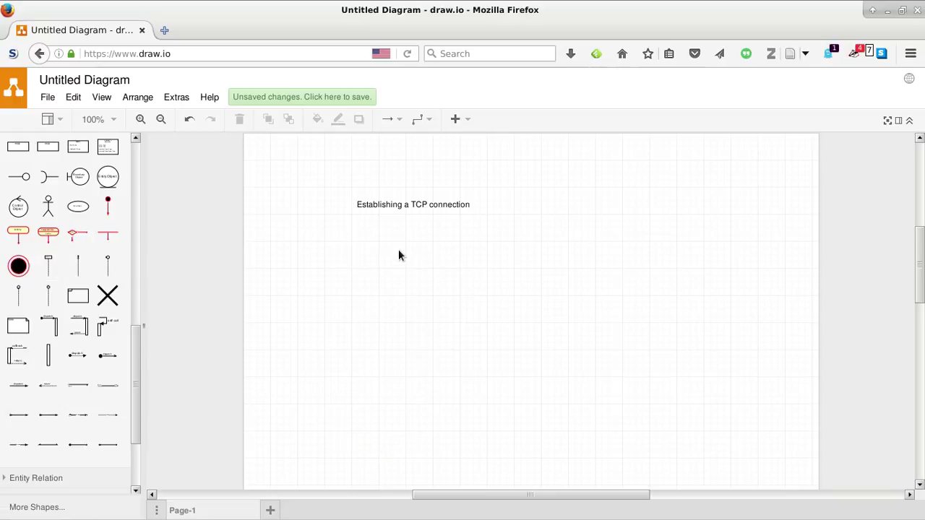
scroll(73, 237, "up", 5)
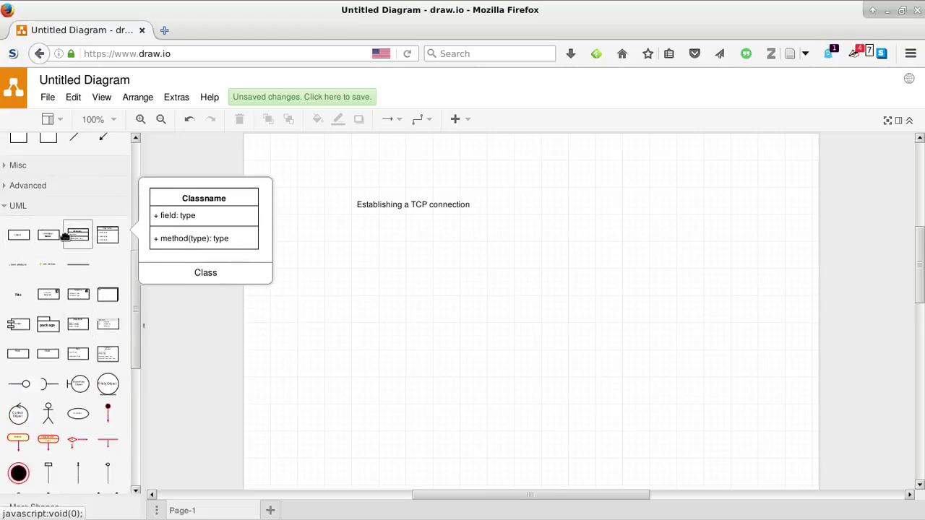
Insert two UML Object shapes and place them side by side with a wide gap, below the diagram title
left_click(22, 235)
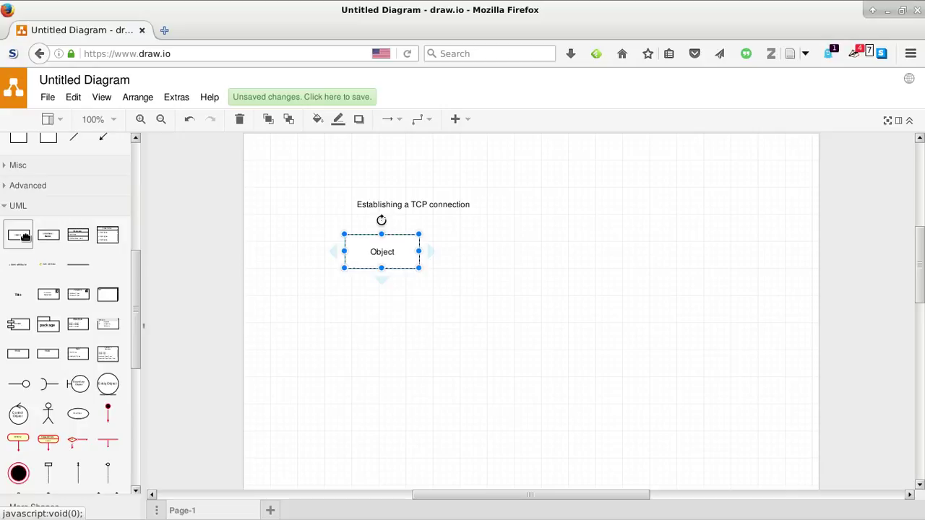
left_click(22, 235)
left_click_drag(372, 305, 578, 285)
left_click_drag(405, 255, 390, 269)
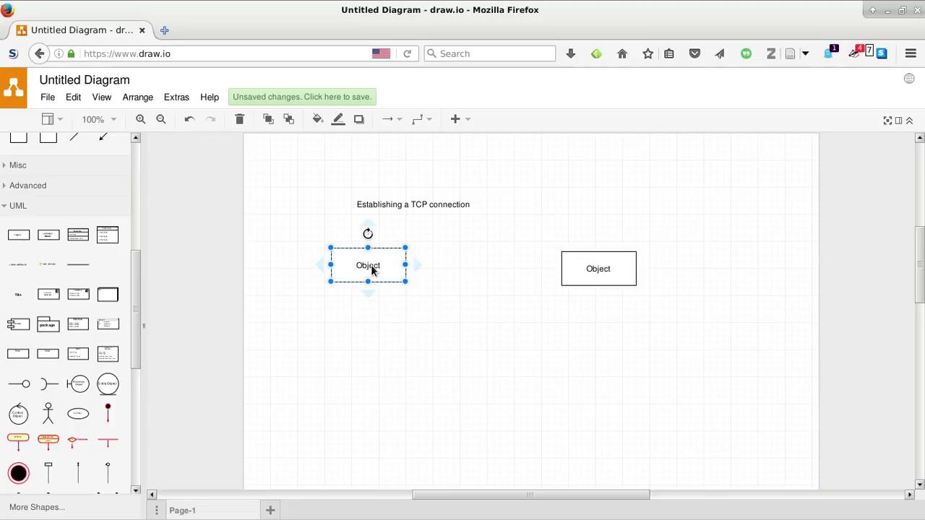
Label the object box on the left of the diagram ":client"
double_click(371, 267)
key("BackSpace")
type("Client")
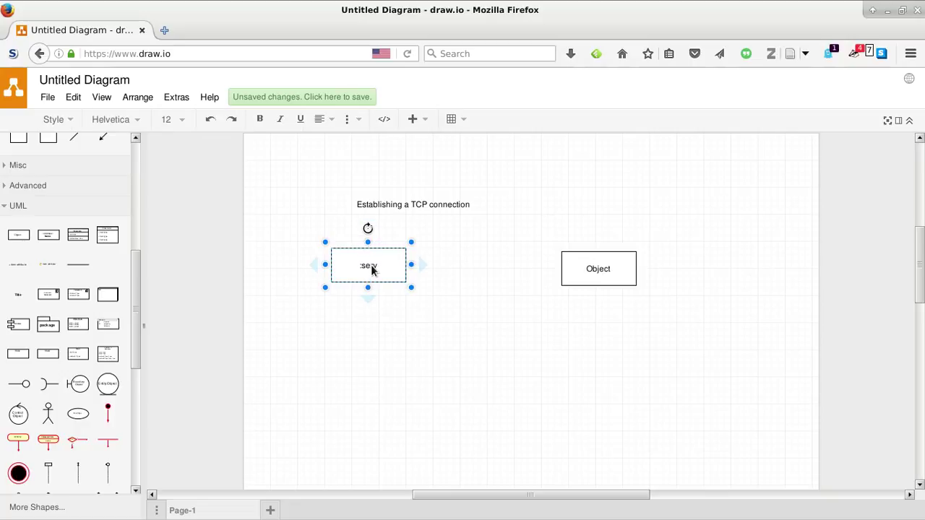
key("BackSpace")
key("BackSpace")
key("BackSpace")
key("BackSpace")
key("BackSpace")
key("BackSpace")
type(":client")
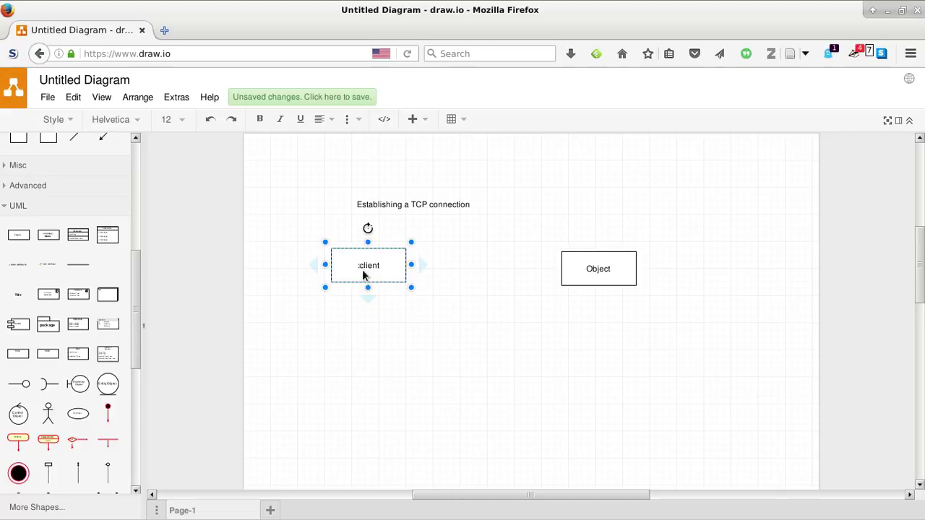
left_click(384, 325)
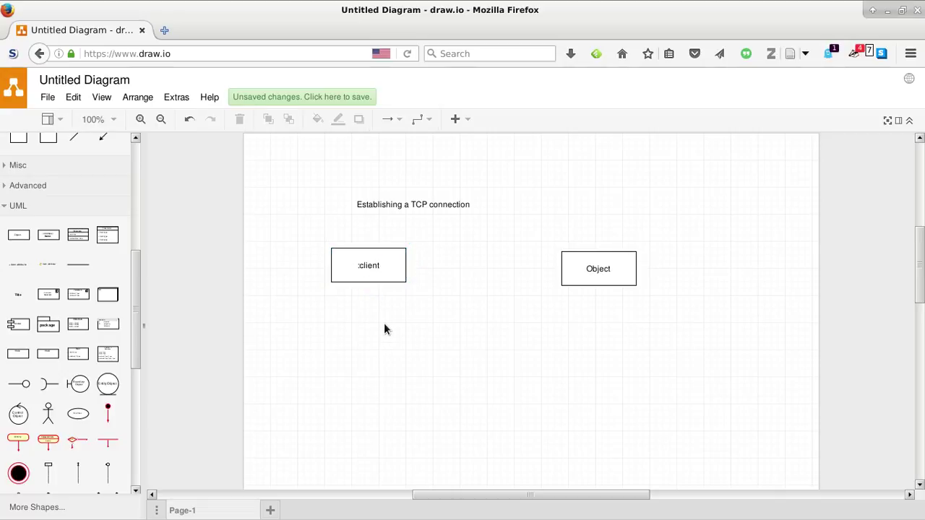
Label the other object box ":server"
double_click(594, 269)
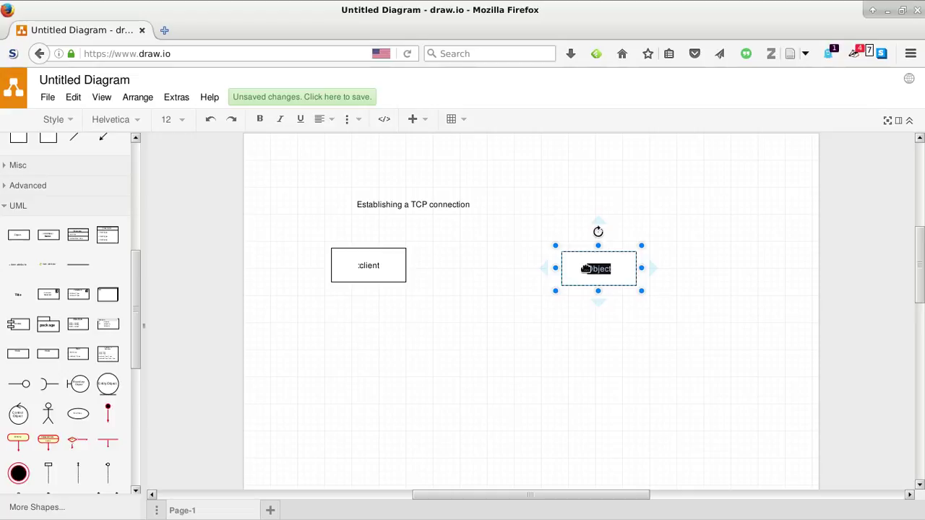
type(":server")
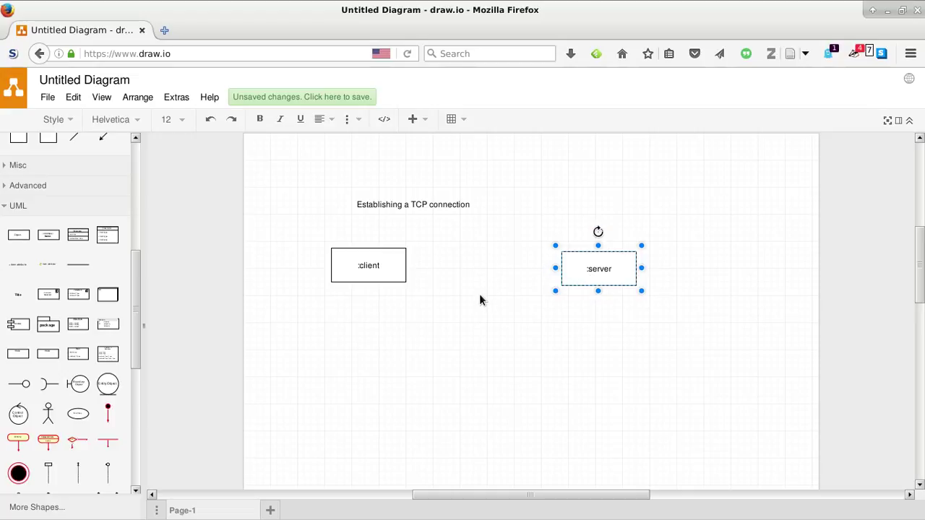
left_click(480, 296)
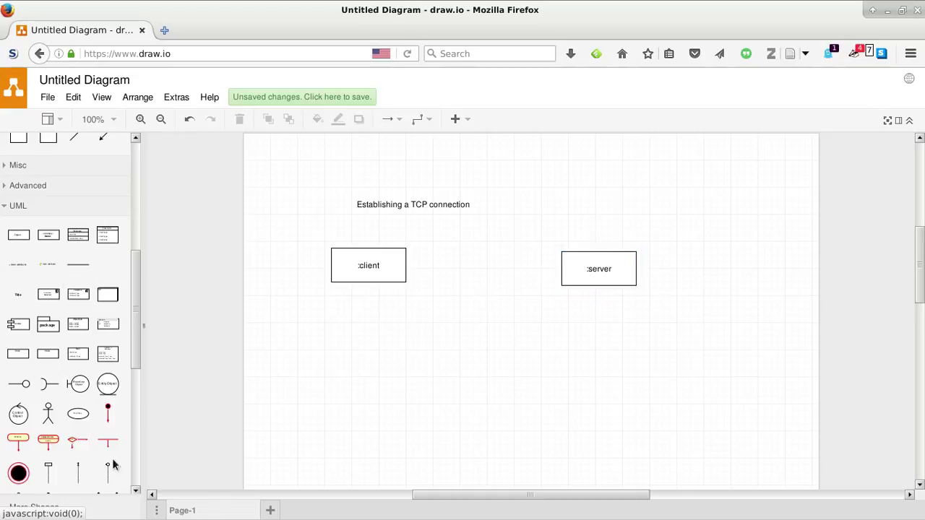
Add a UML dispatch message arrow below the :client box
scroll(97, 391, "down", 5)
scroll(97, 399, "down", 2)
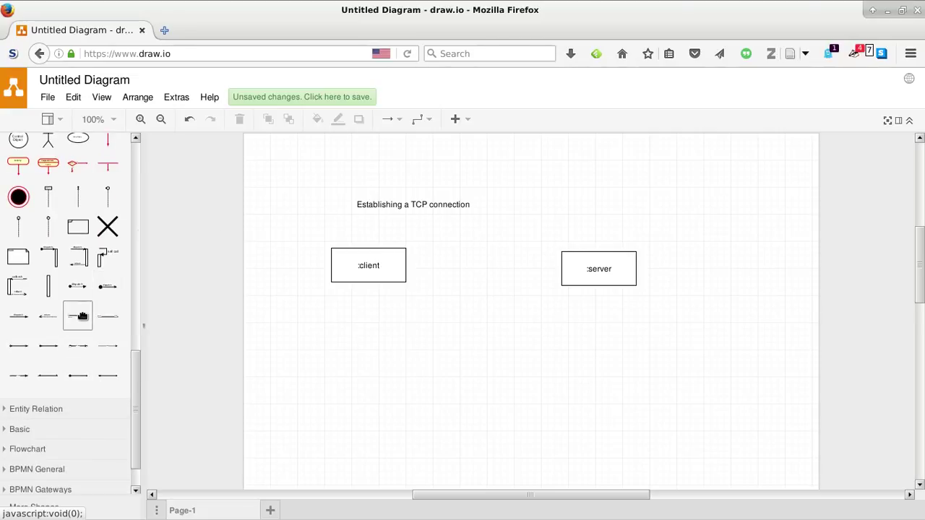
mouse_move(82, 316)
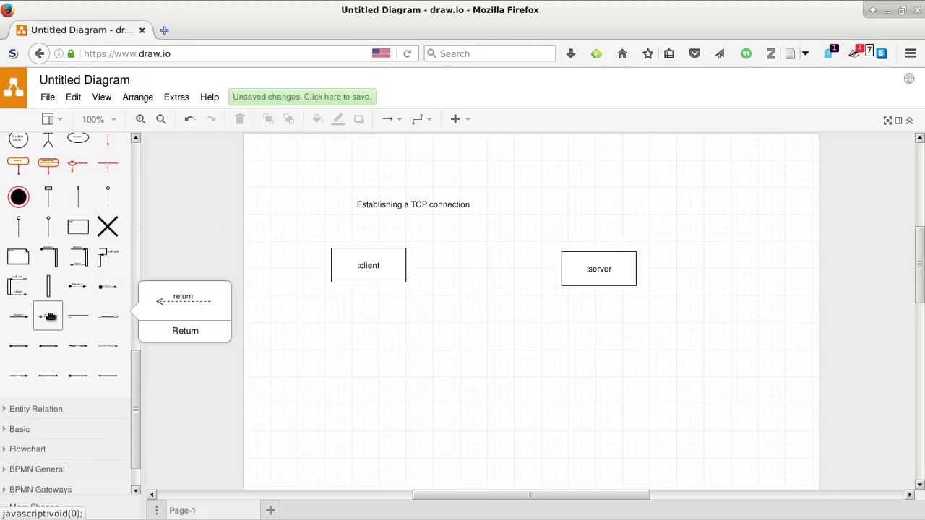
mouse_move(29, 317)
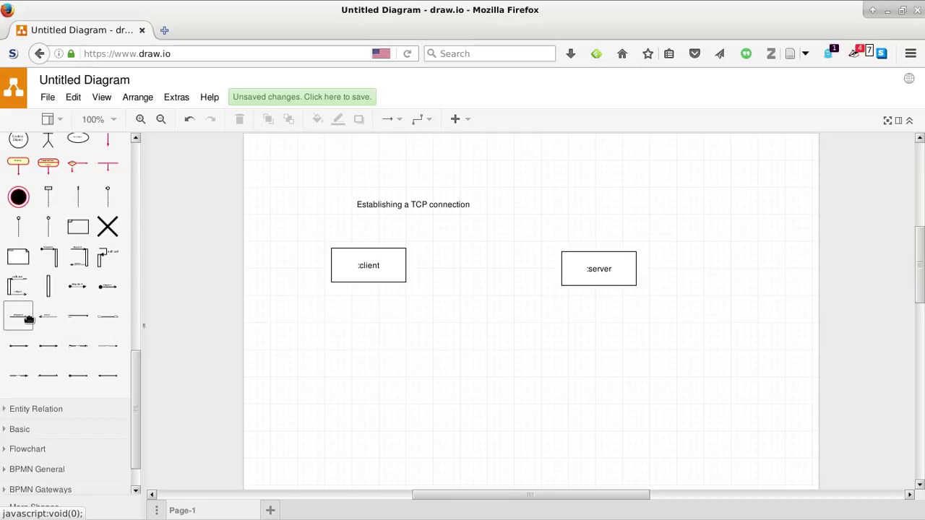
left_click(29, 319)
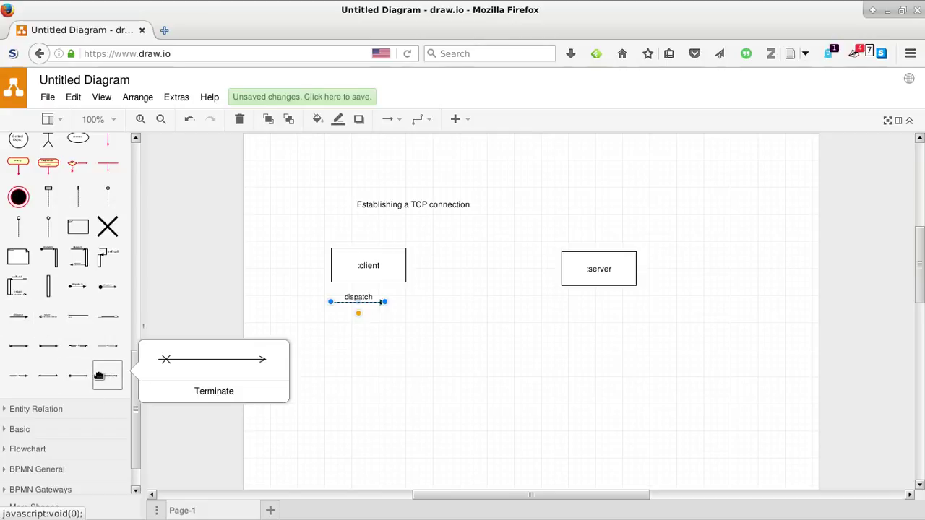
Add the UML association line with parent and child labels and connect it between the :client and :server boxes
mouse_move(80, 376)
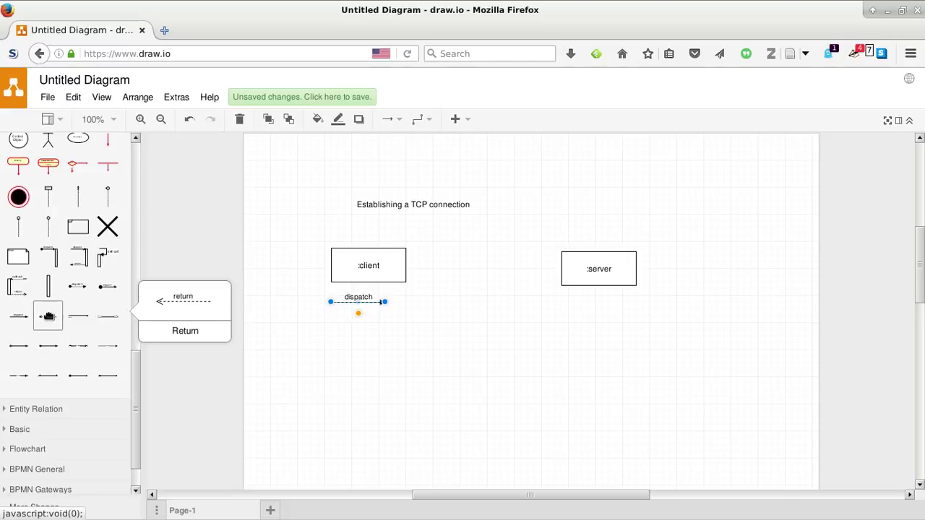
mouse_move(66, 308)
mouse_move(50, 258)
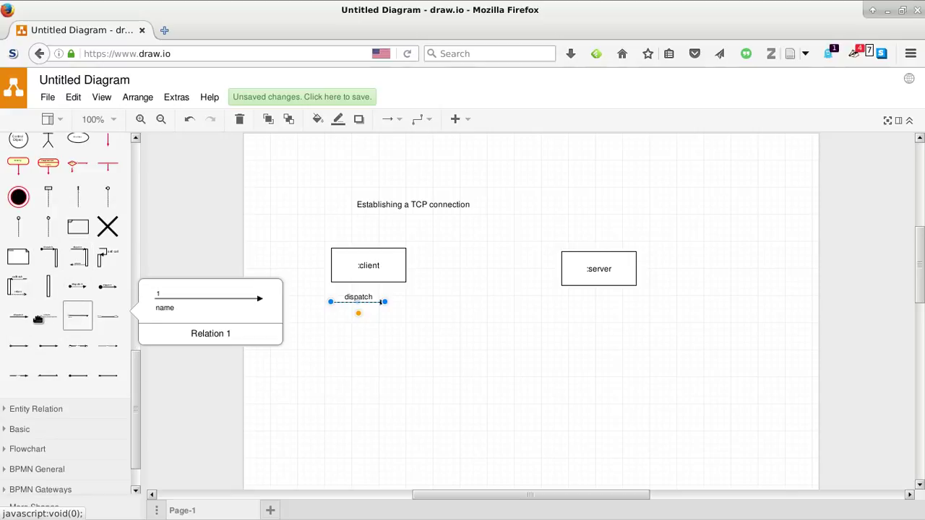
mouse_move(107, 286)
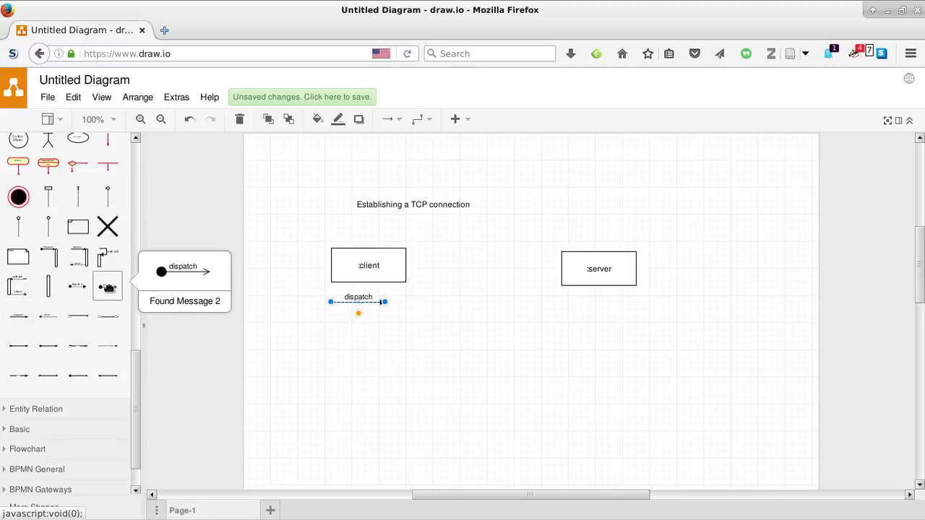
scroll(92, 280, "up", 5)
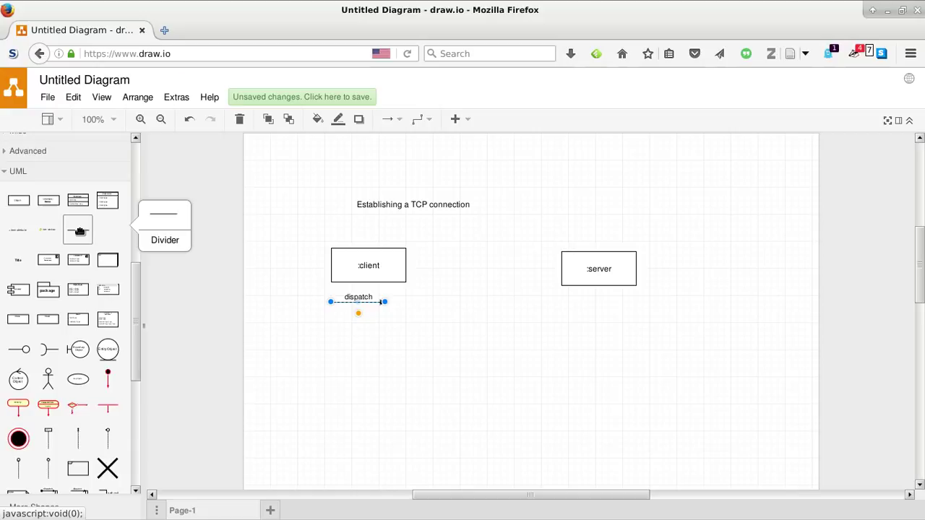
scroll(50, 289, "down", 3)
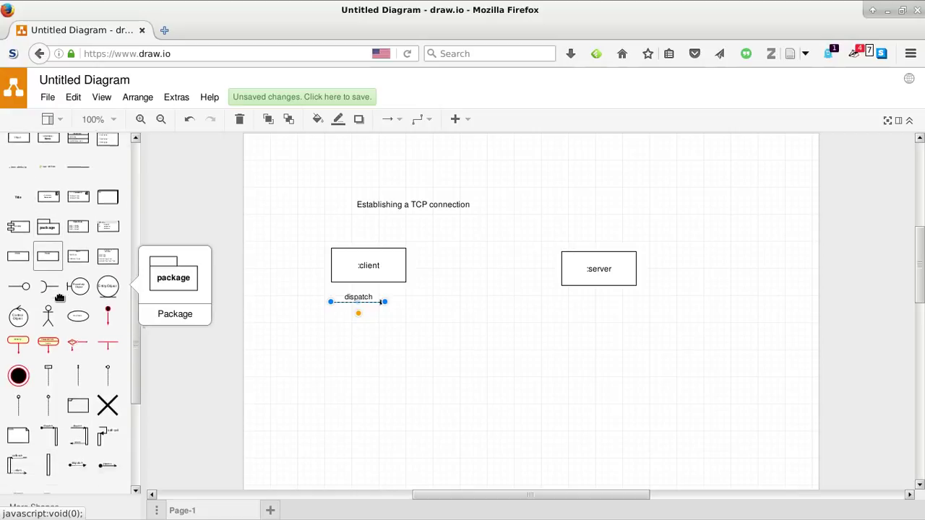
scroll(63, 305, "down", 3)
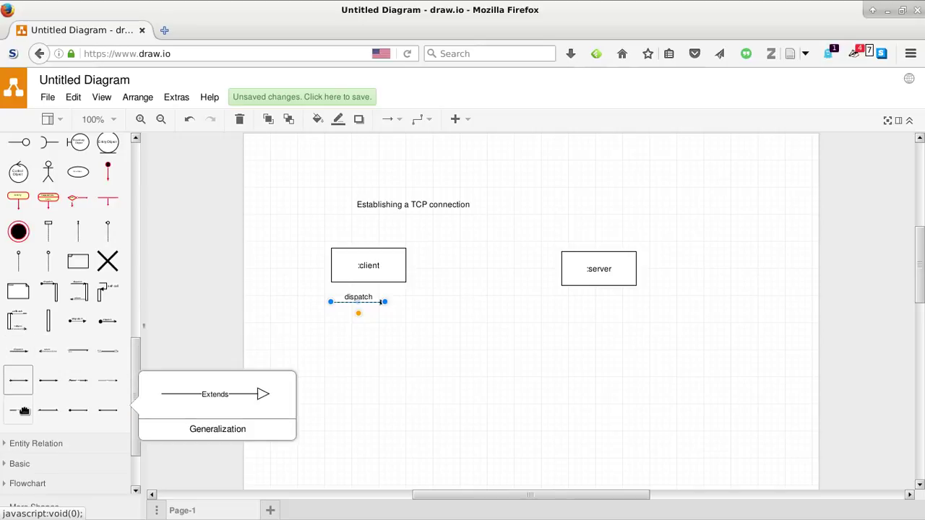
left_click(102, 354)
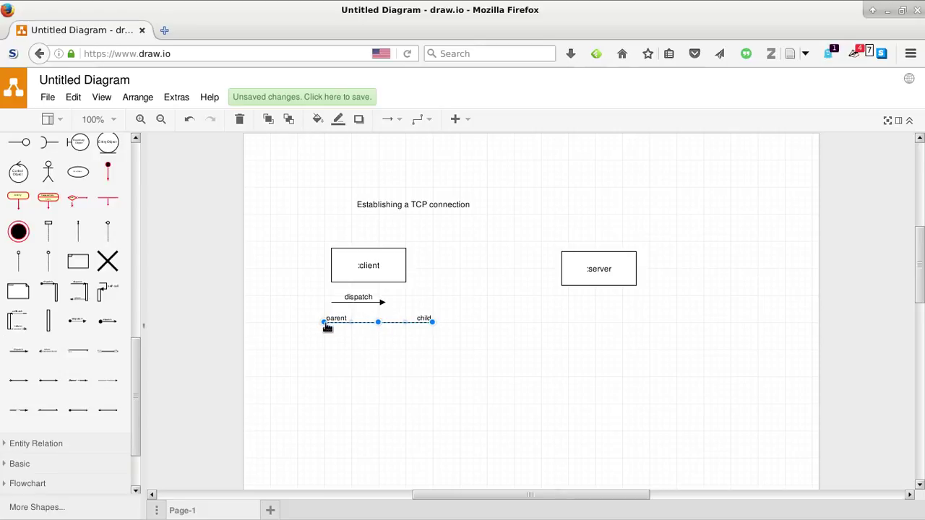
left_click_drag(324, 323, 568, 270)
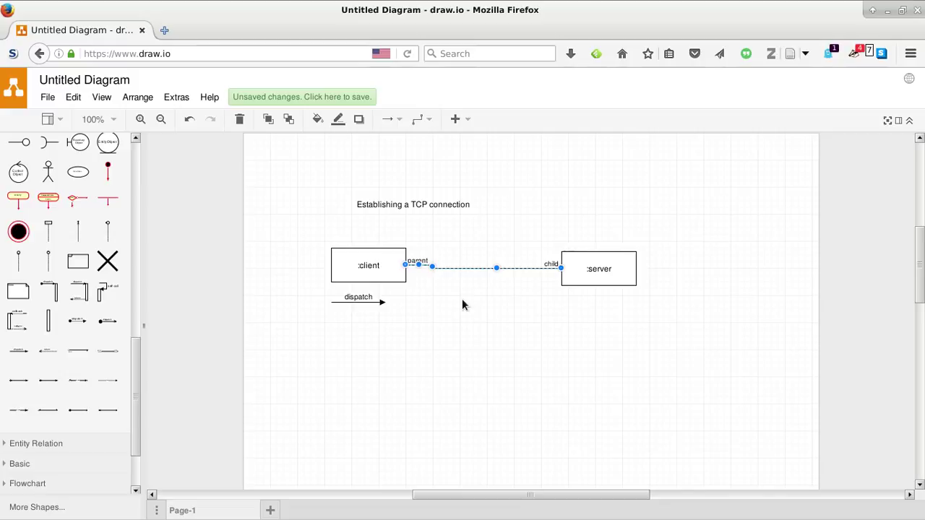
Delete the parent and child labels and the dispatch arrow, and straighten the association line between the :client and :server boxes
left_click(418, 261)
key("Delete")
left_click(548, 263)
key("Delete")
left_click_drag(496, 267, 496, 265)
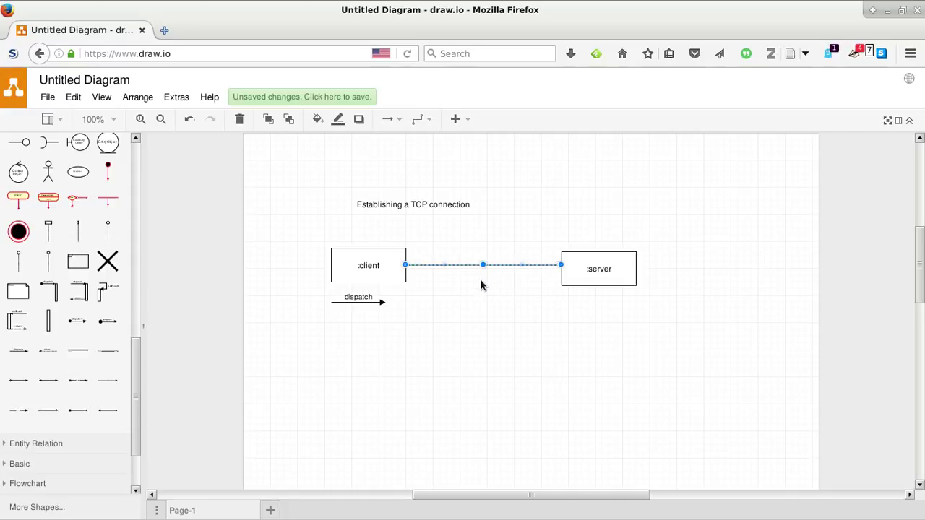
left_click(357, 301)
key("Delete")
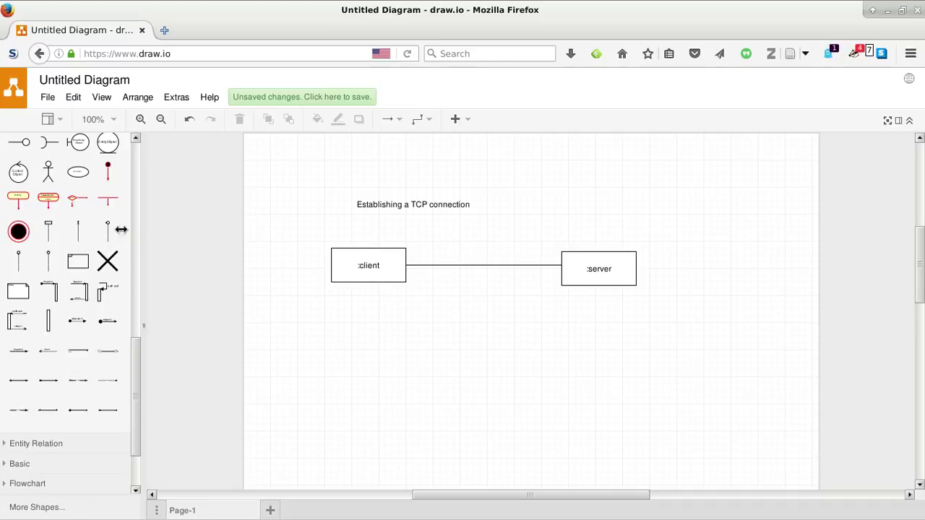
scroll(121, 230, "up", 6)
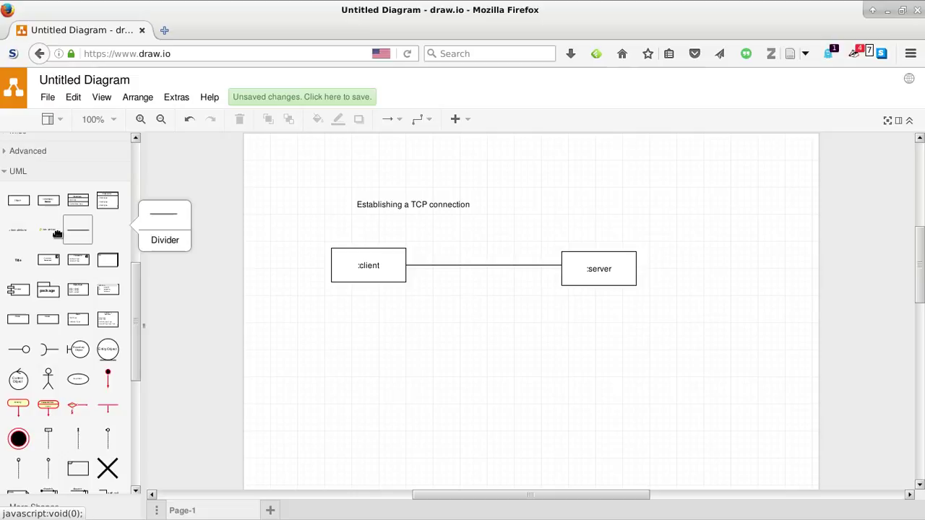
left_click(18, 260)
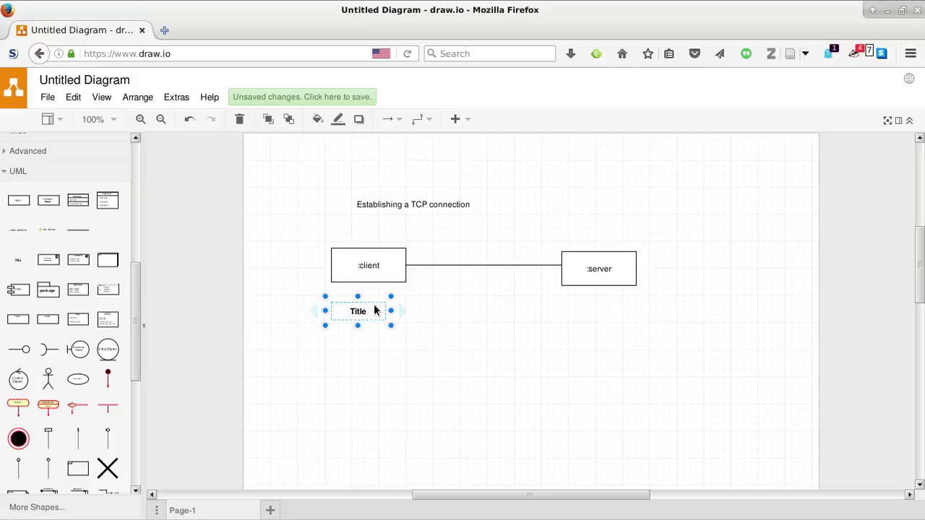
key("Delete")
Label the association line between :client and :server "1. Send SYN request -->"
left_click(460, 265)
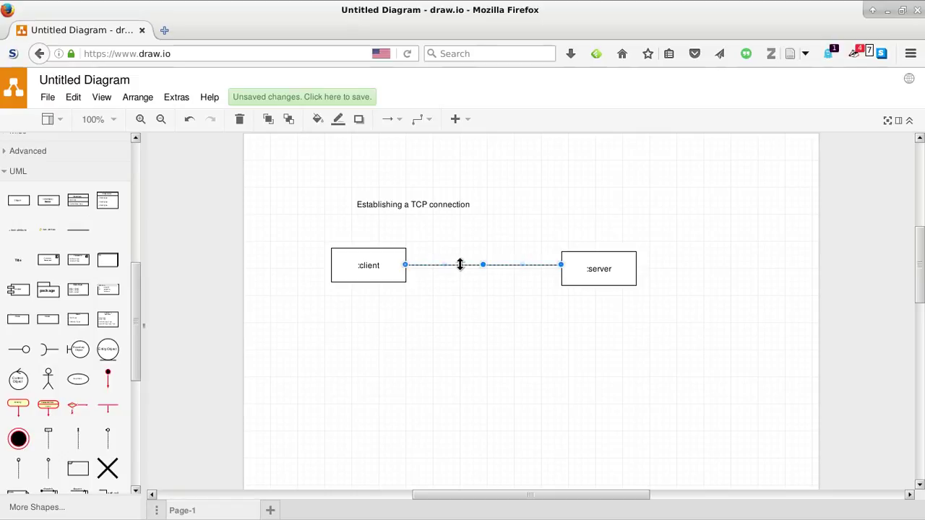
right_click(460, 264)
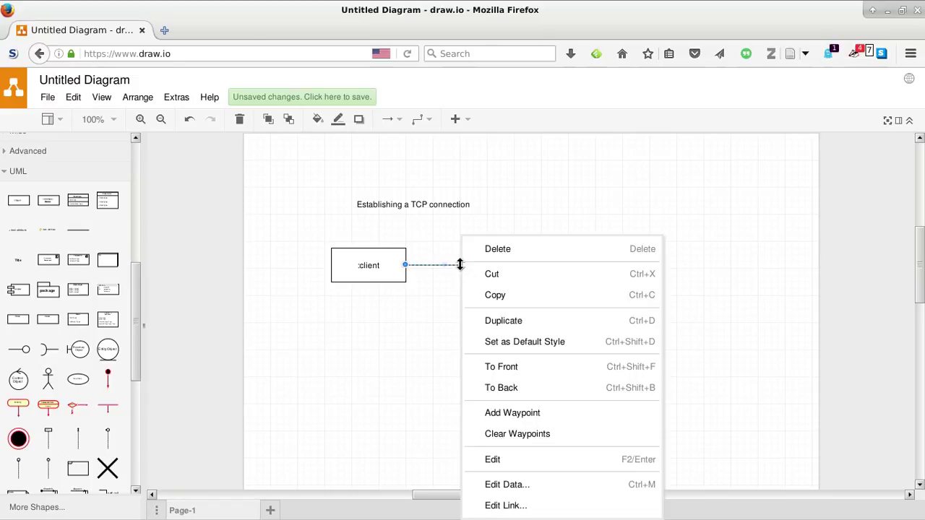
left_click(542, 461)
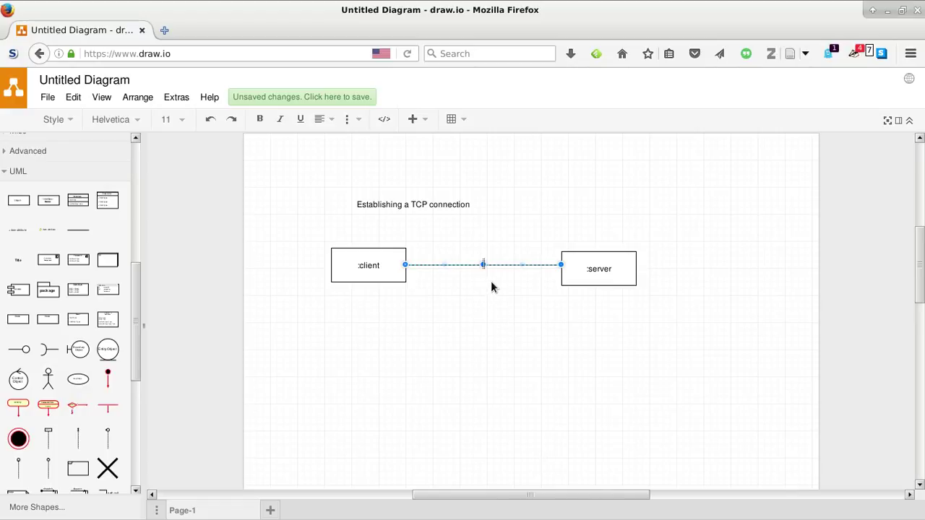
type("1. Send SYN request")
key("Return")
type("->")
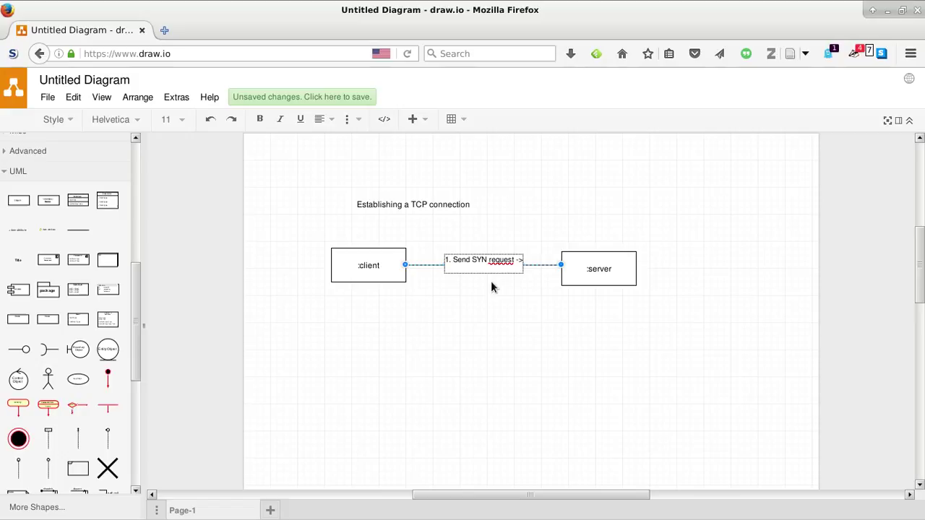
type("-")
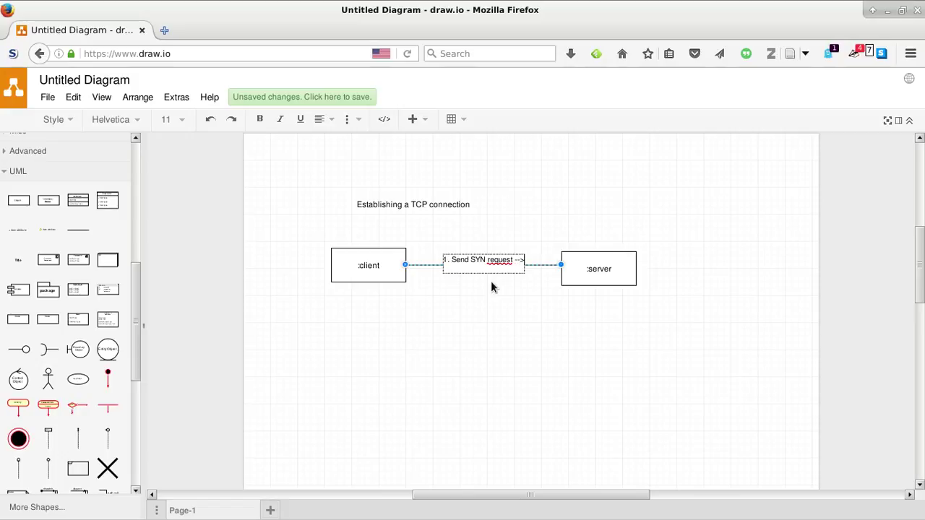
Add the lines "2. Send SYN+ACK <--" and "3. Send SYN+ACK -->" to the association line's label
key("Return")
type("2.")
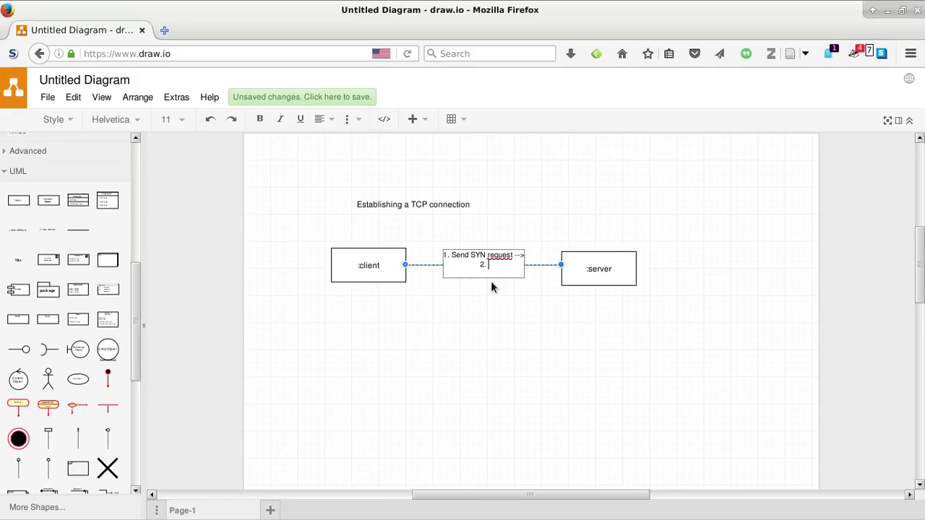
type(" send SYN+ACK <--")
key("Return")
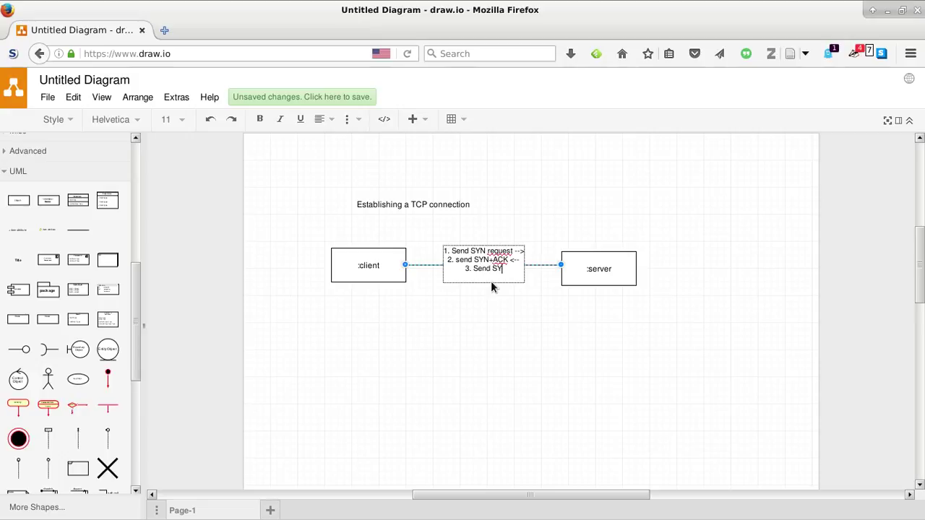
type("3. Send SYN+ACL")
type(" -->")
key("Up")
key("Left")
key("Up")
key("End")
left_click(485, 362)
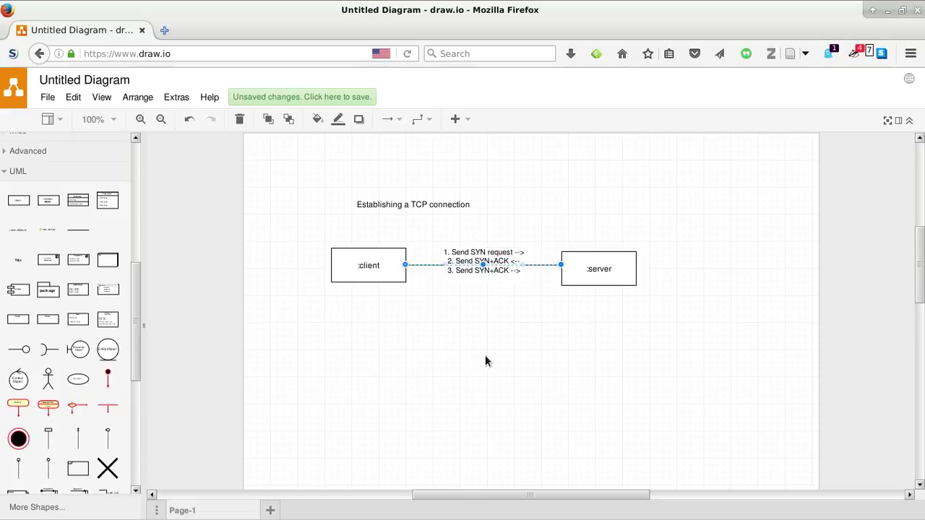
left_click(486, 357)
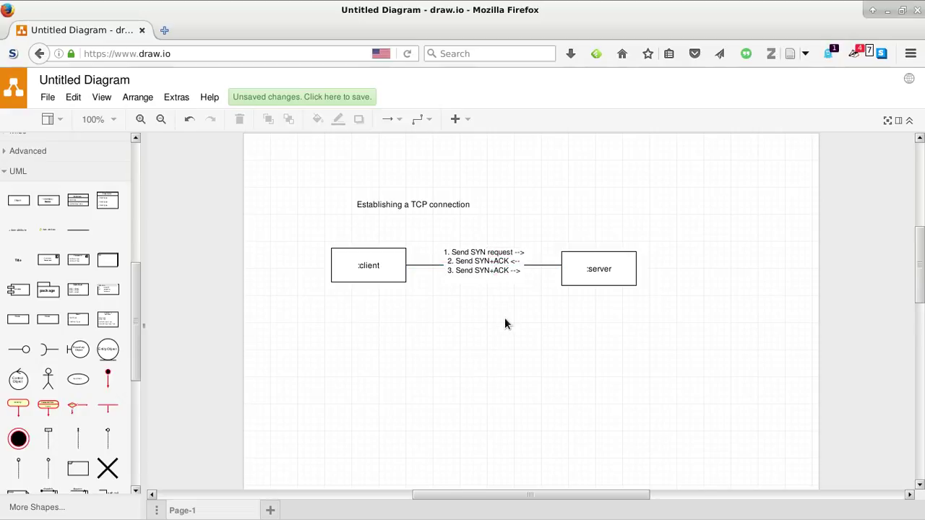
Move the title "Establishing a TCP connection" so it is centred above the messages between the two boxes
left_click(448, 205)
left_click_drag(425, 207, 493, 214)
left_click(585, 192)
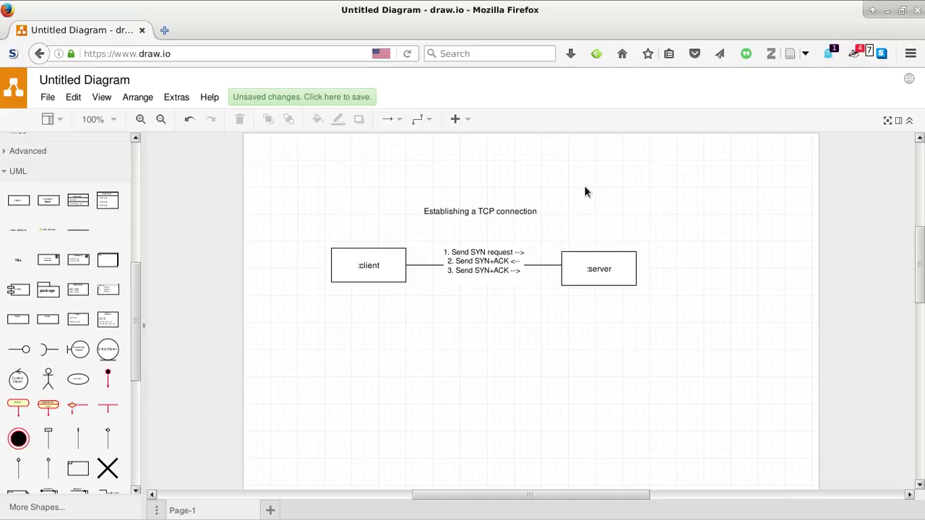
Switch to the PDF and review steps 2 to 4 of the communication diagram's quick how-to in section 7.3
key("alt+Tab")
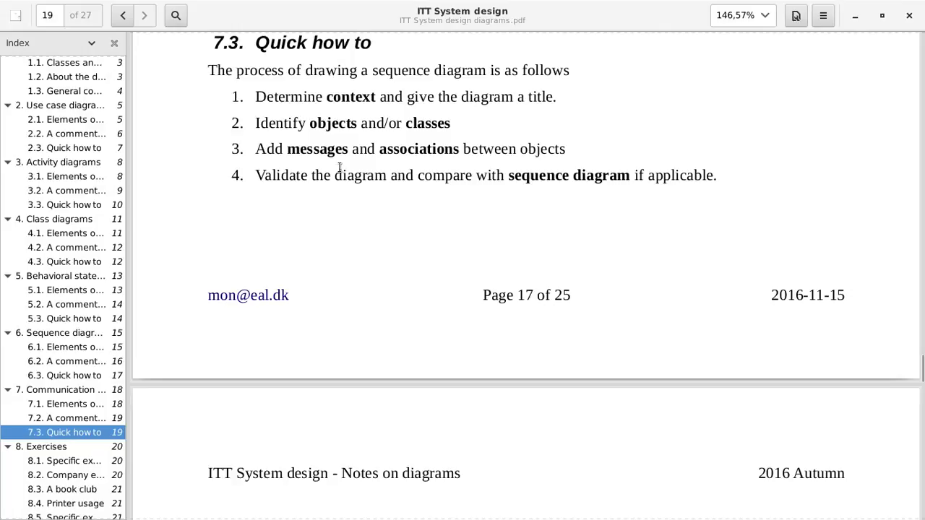
triple_click(334, 122)
triple_click(343, 151)
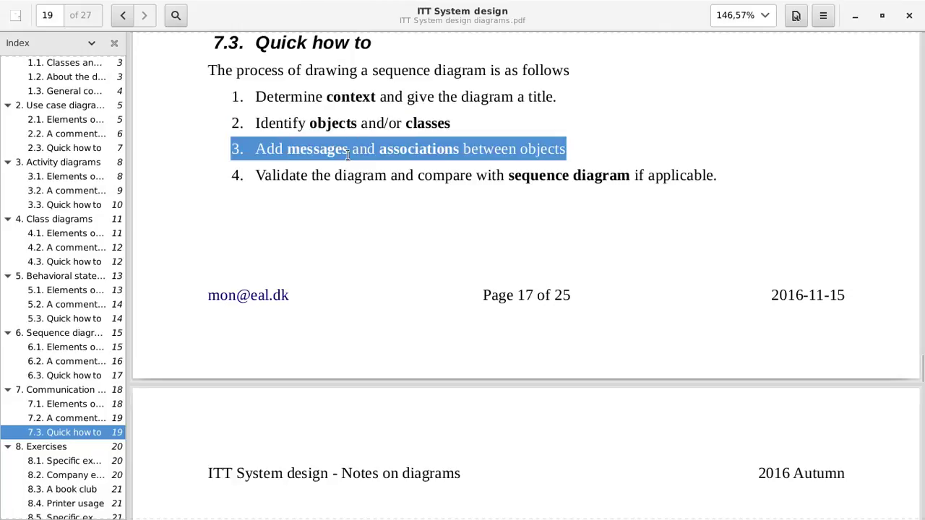
triple_click(451, 176)
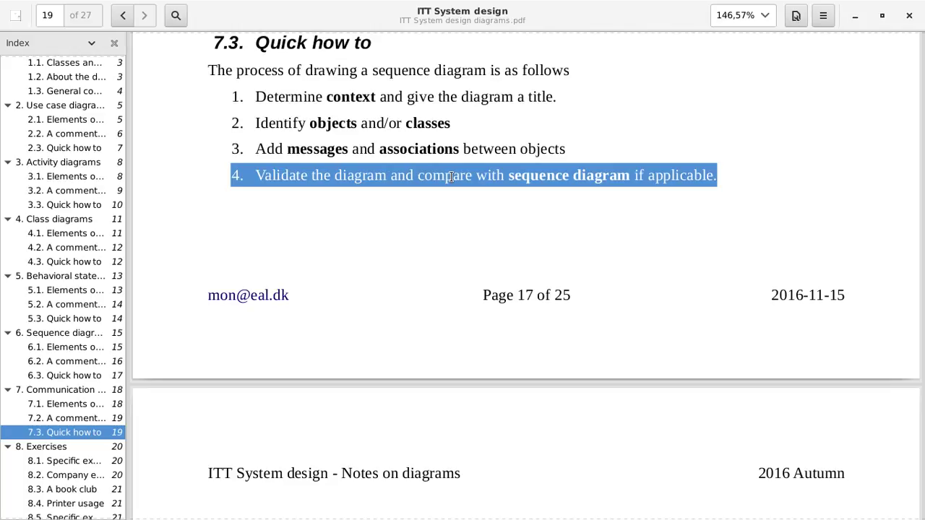
left_click(489, 206)
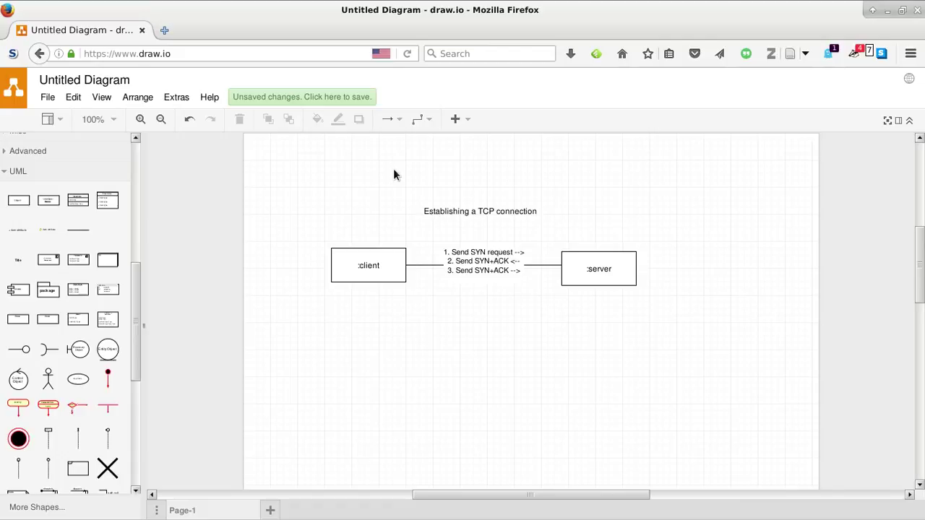
Switch to the PDF and compare the commented communication diagram example in section 7.2 with the quick how-to in 7.3
key("alt+Tab")
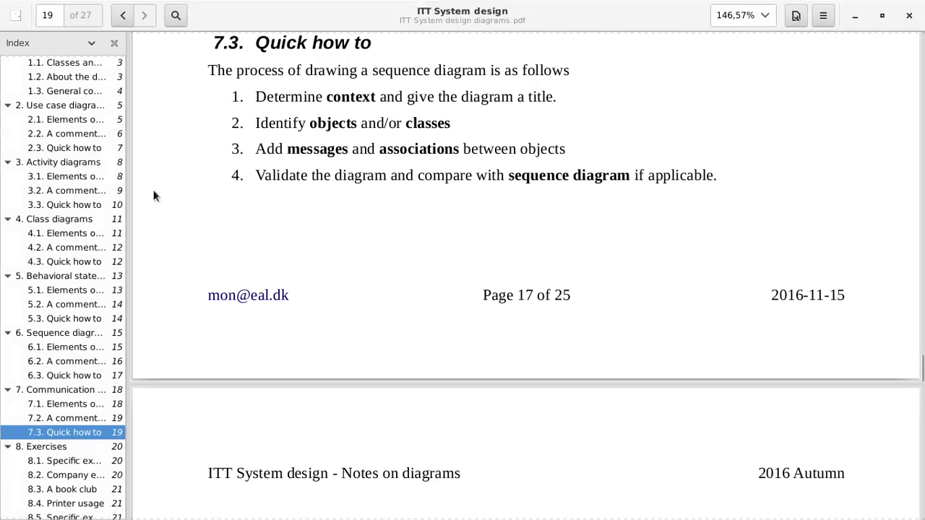
scroll(29, 130, "up", 1)
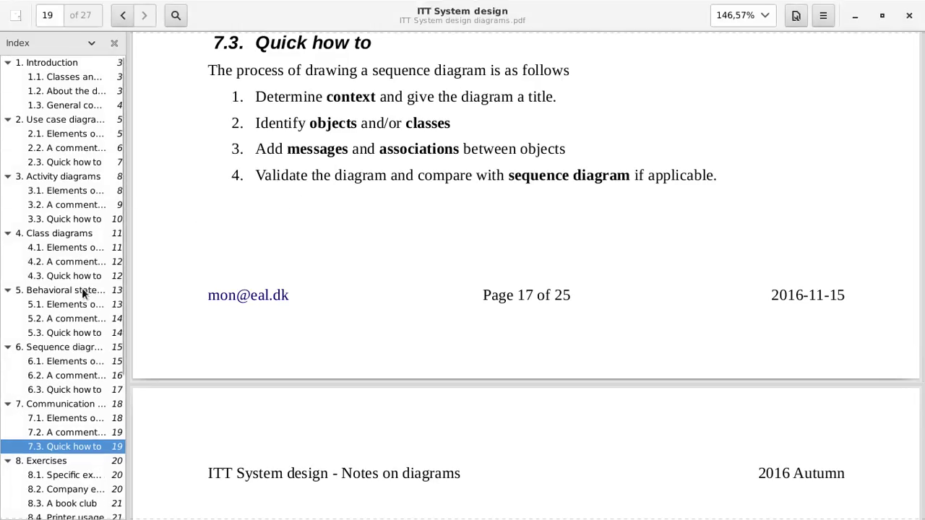
left_click(72, 432)
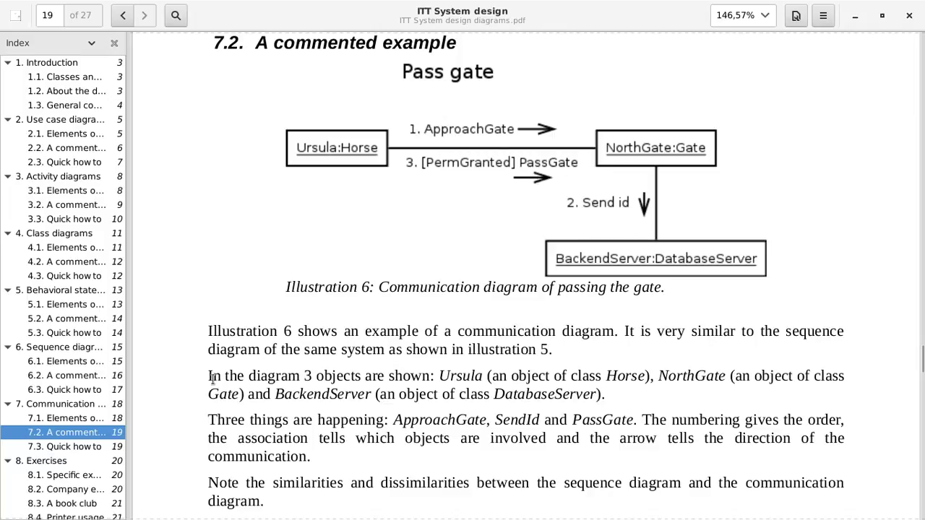
left_click(73, 445)
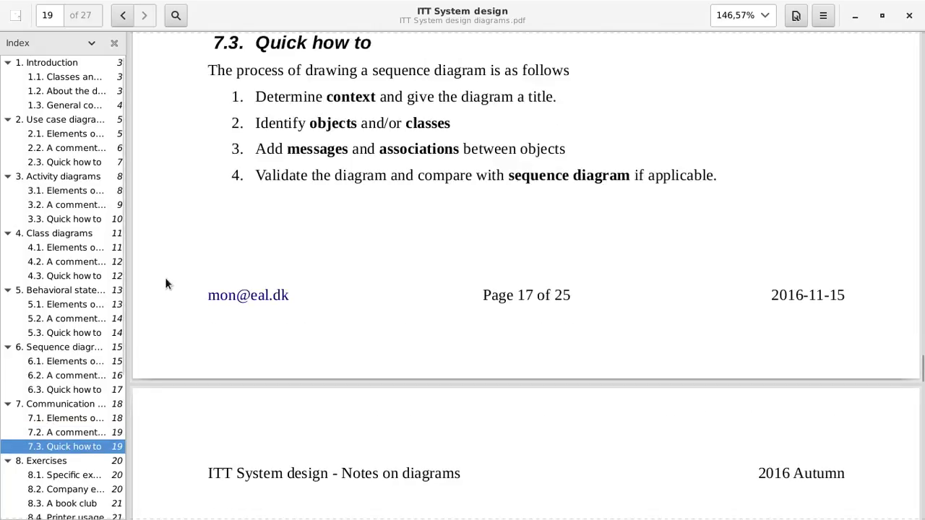
Review steps 1 to 4 of the sequence diagram's quick how-to in section 6.3, and switch back to draw.io
left_click(91, 390)
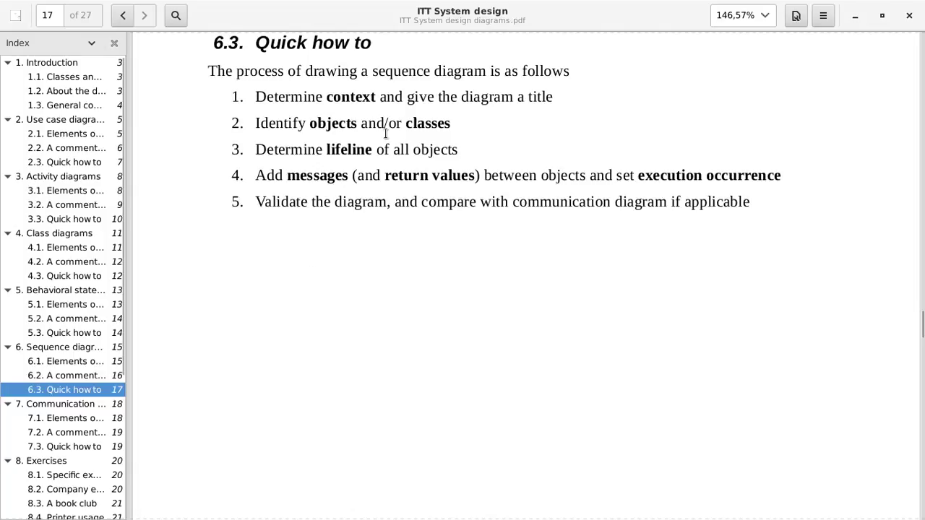
scroll(388, 141, "up", 3)
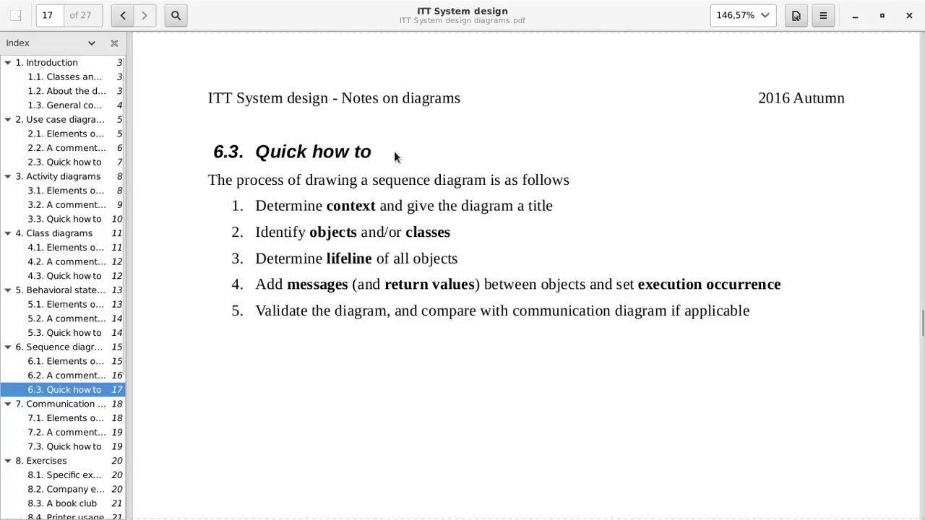
triple_click(370, 205)
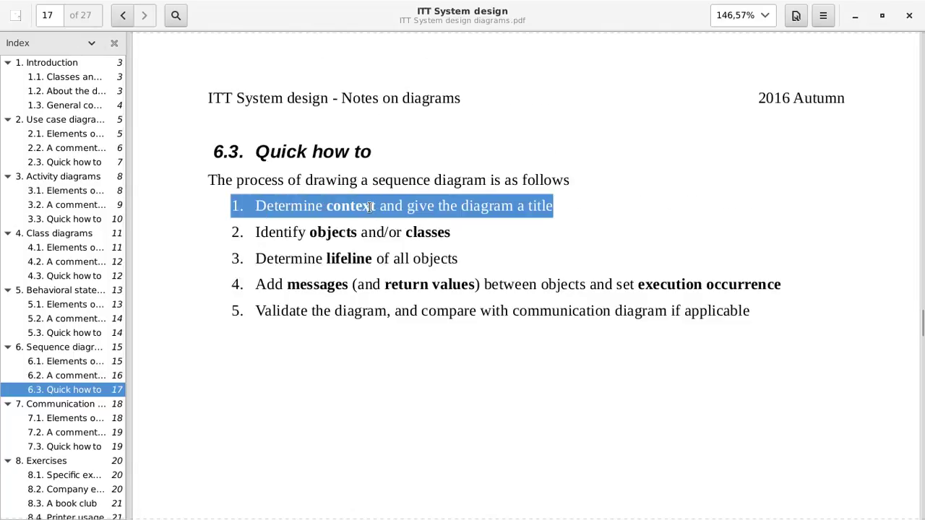
triple_click(396, 233)
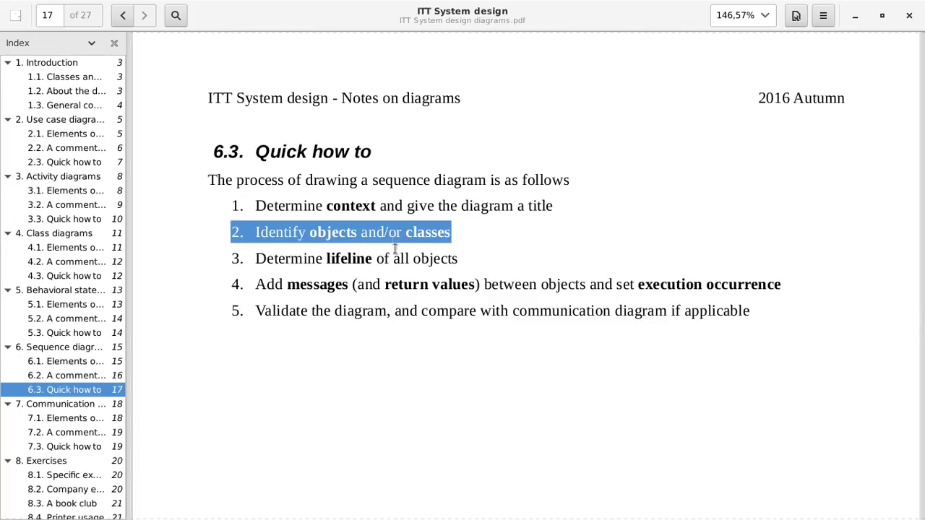
triple_click(401, 261)
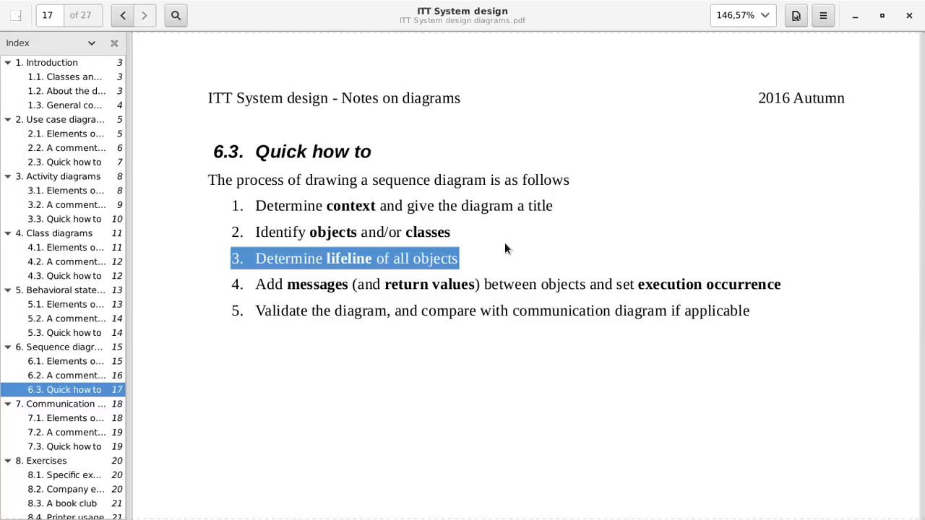
triple_click(462, 289)
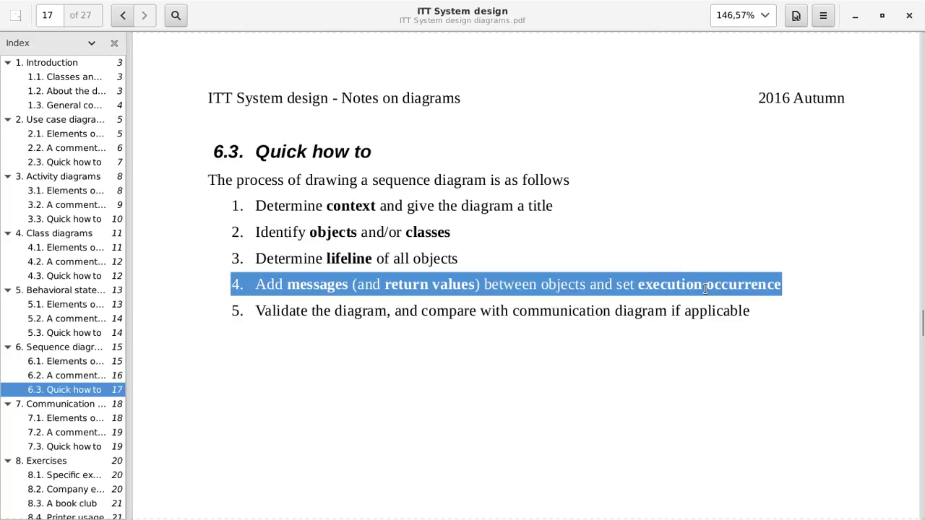
left_click(519, 265)
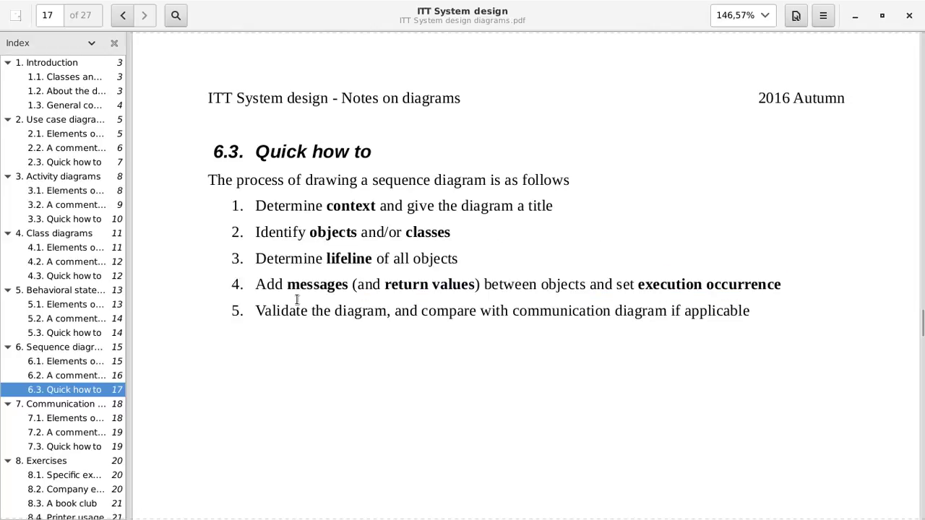
key("alt+Tab")
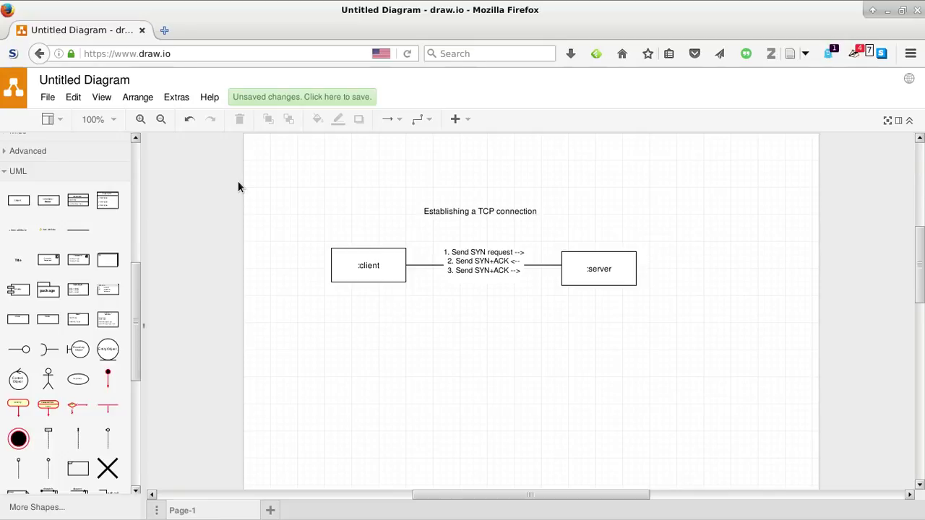
scroll(867, 254, "down", 2)
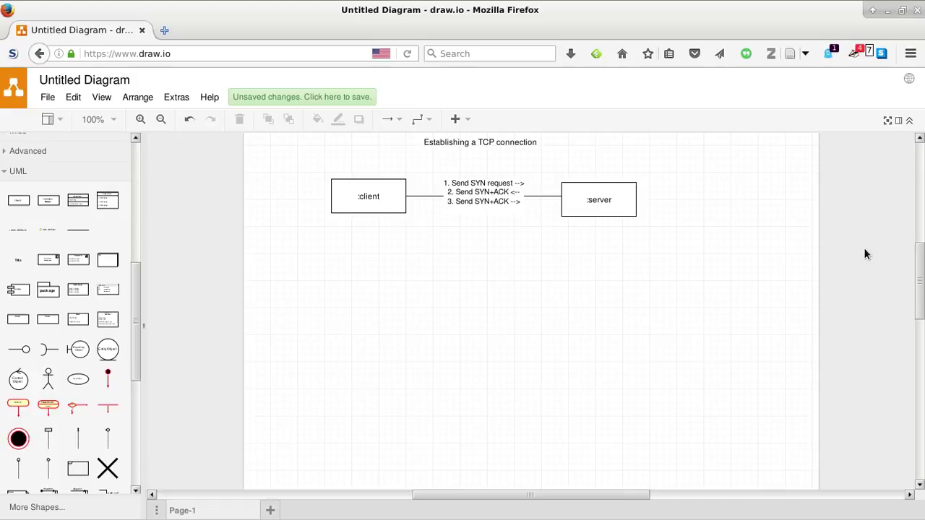
scroll(866, 254, "down", 1)
scroll(863, 253, "up", 2)
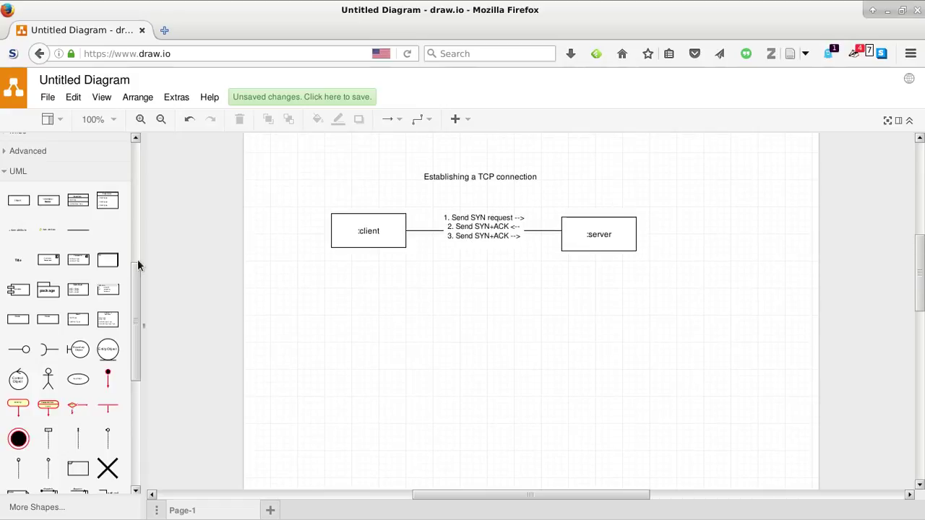
left_click(425, 180)
left_click(454, 179)
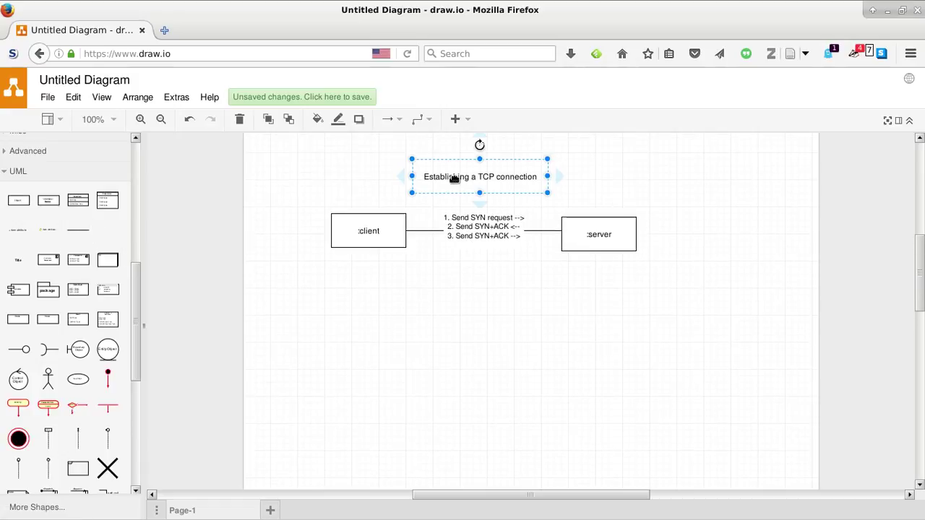
left_click(165, 175)
Create a new blank diagram named Untitled Diagram.xml
left_click(47, 98)
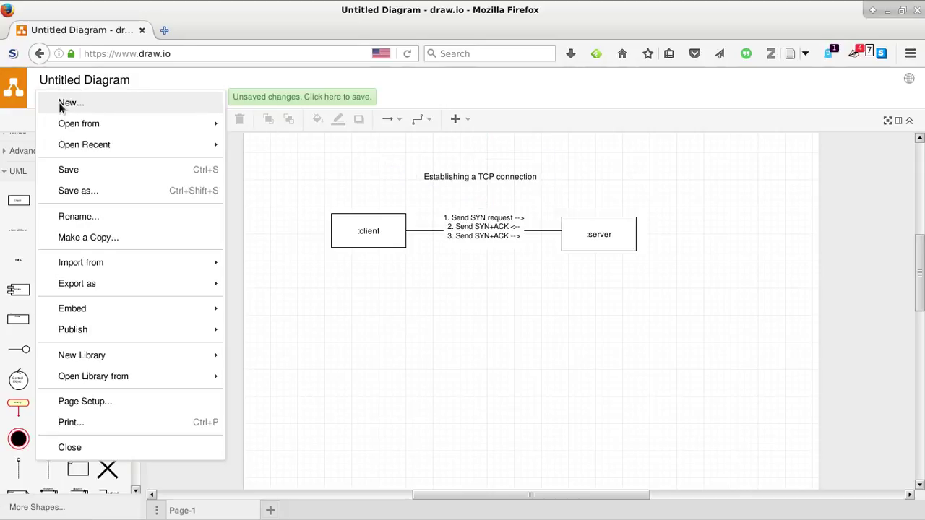
left_click(60, 103)
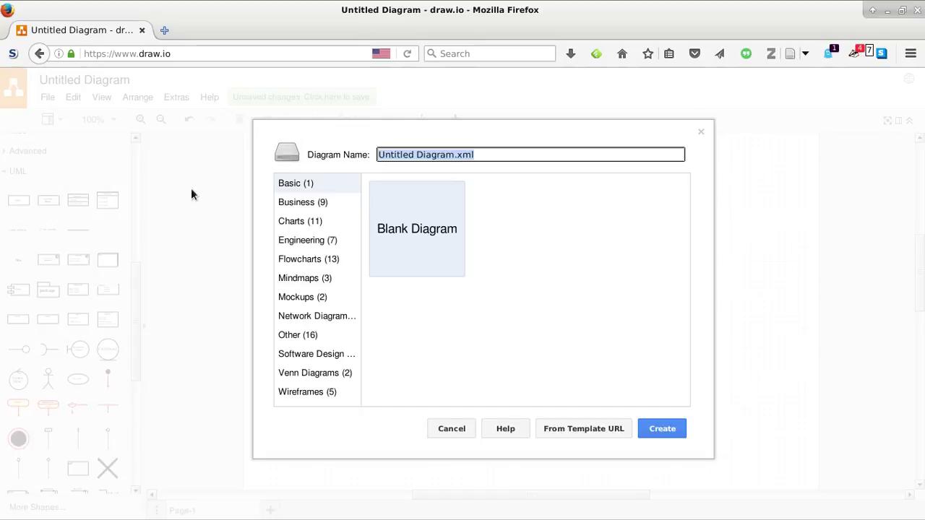
left_click(669, 435)
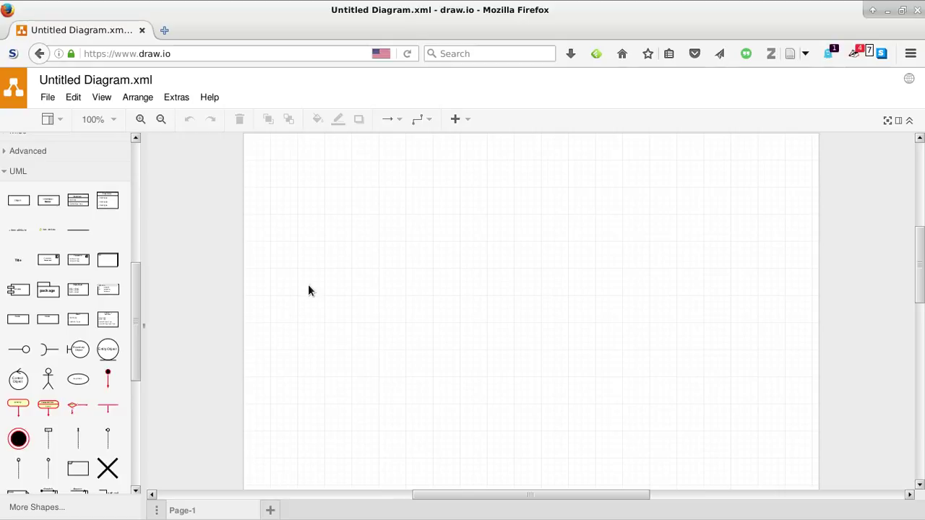
Add a text title reading "Establish TCP connection" near the page's upper left and widen it to fit on one line
mouse_move(920, 259)
left_mouse_down()
mouse_move(921, 200)
mouse_move(921, 267)
left_mouse_up()
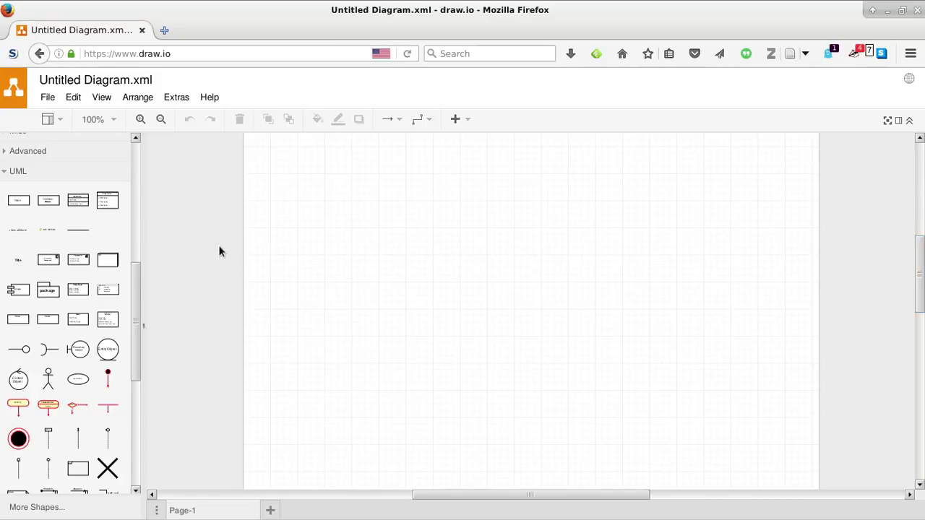
scroll(133, 263, "up", 5)
scroll(132, 264, "up", 2)
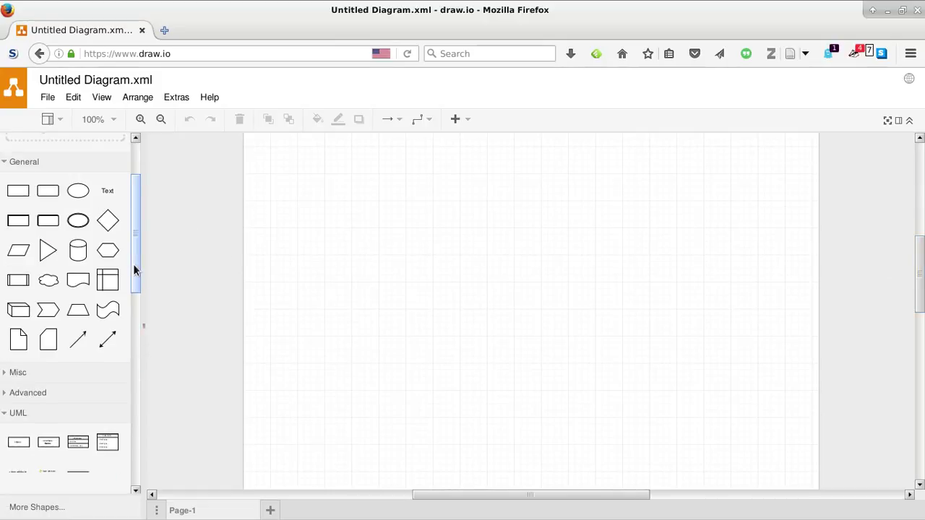
left_click(107, 190)
left_click(324, 170)
left_click_drag(264, 146, 373, 185)
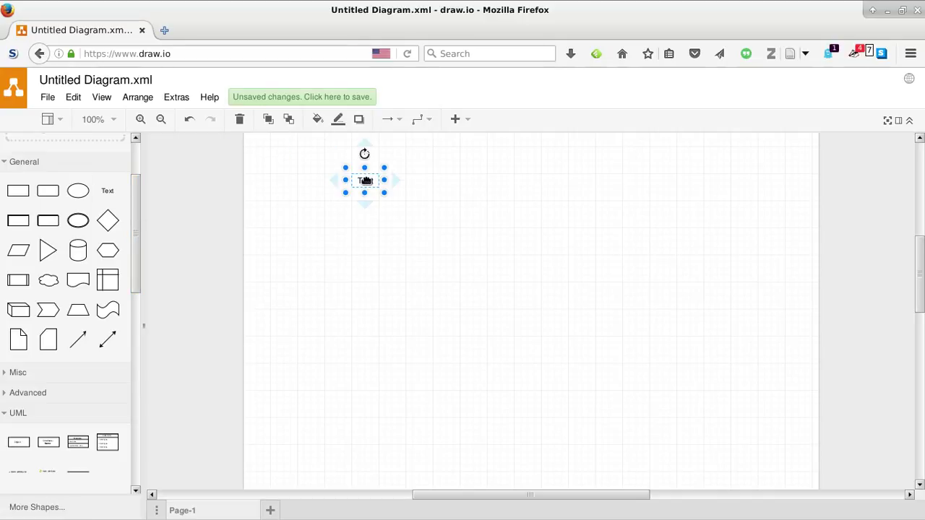
double_click(364, 181)
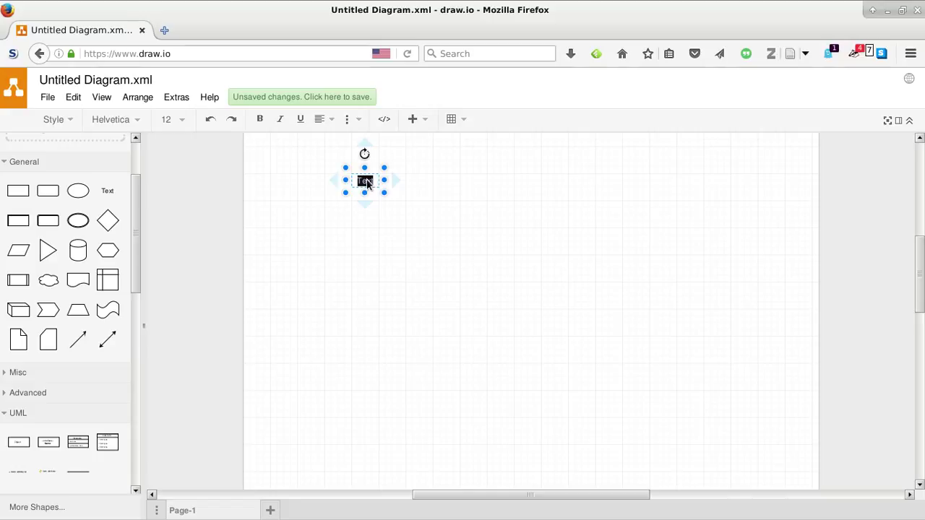
type("Establish tCP connection")
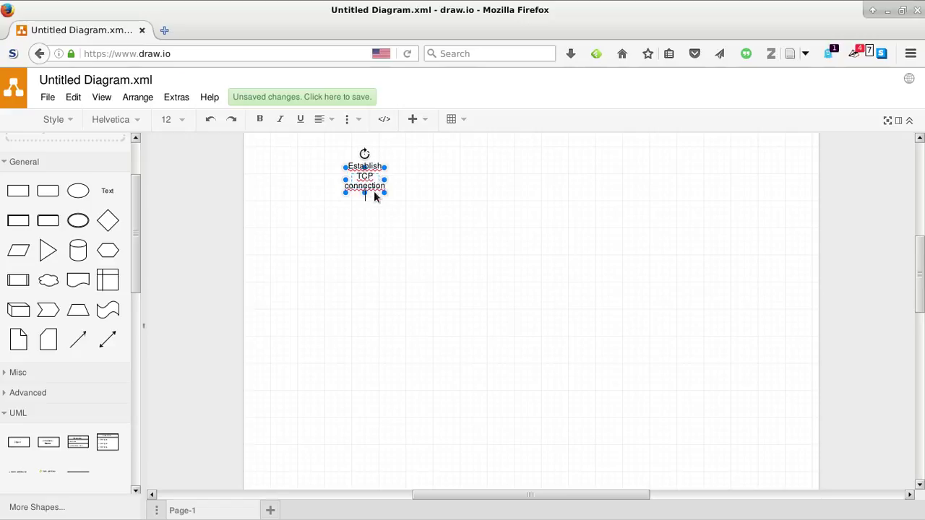
left_click(378, 188)
left_click_drag(384, 192, 466, 191)
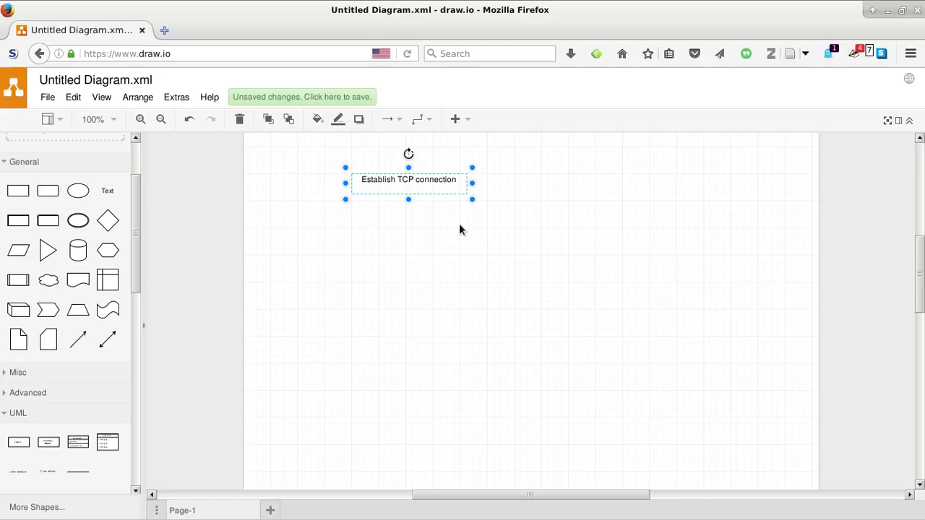
Place two UML lifelines side by side at the same height below the title
scroll(95, 374, "down", 5)
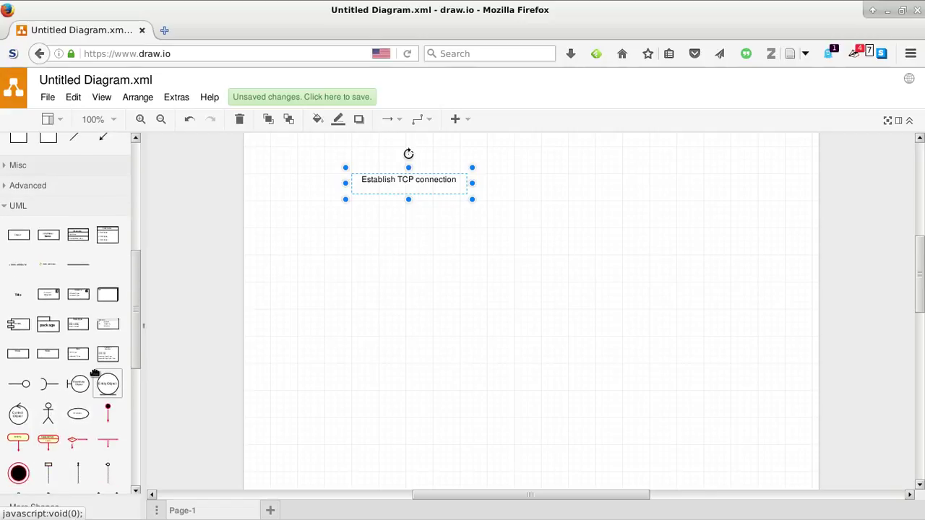
scroll(95, 372, "down", 3)
scroll(94, 373, "down", 5)
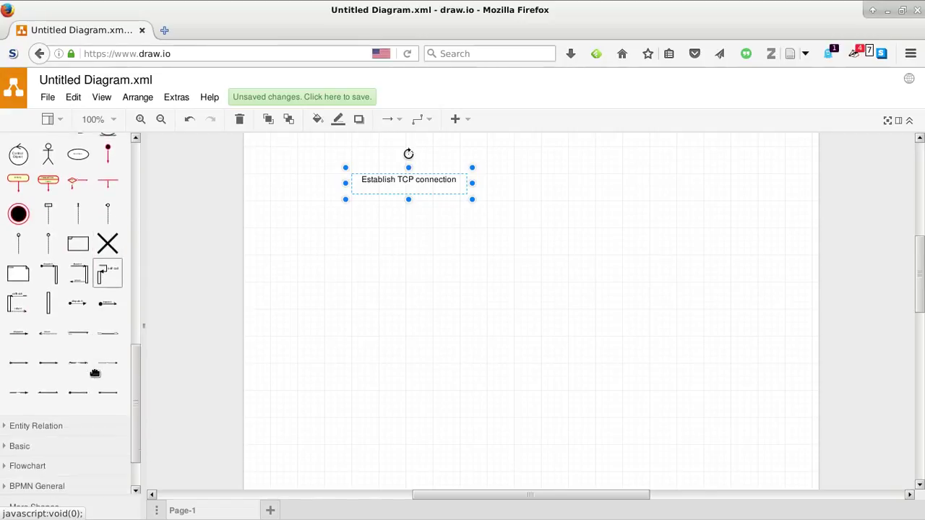
scroll(67, 307, "up", 2)
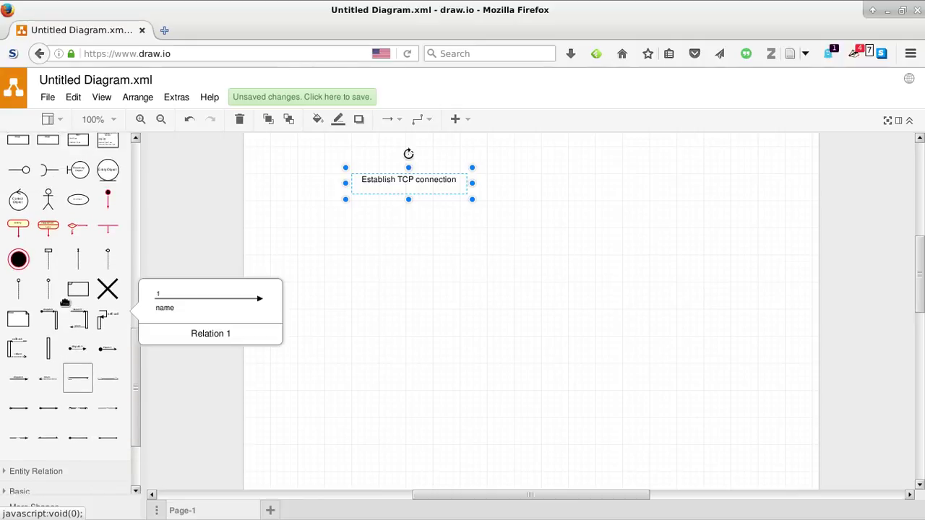
left_click(53, 269)
left_click_drag(54, 269, 673, 253)
left_click_drag(571, 303, 556, 215)
Rename the lifeline under the title to ":Client"
left_click(393, 218)
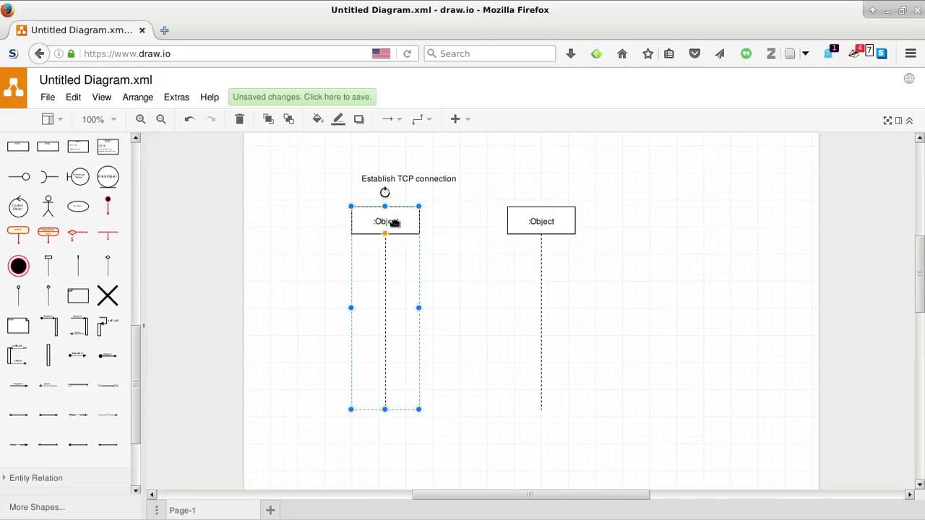
double_click(395, 222)
key("Right")
key("BackSpace")
key("BackSpace")
key("BackSpace")
key("BackSpace")
key("BackSpace")
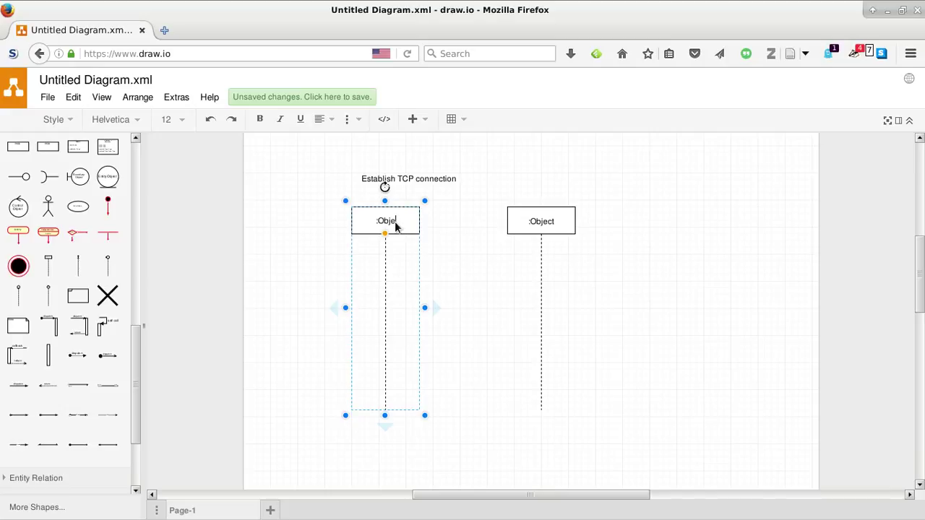
type(":CLient")
key("BackSpace")
type("l")
left_click(476, 231)
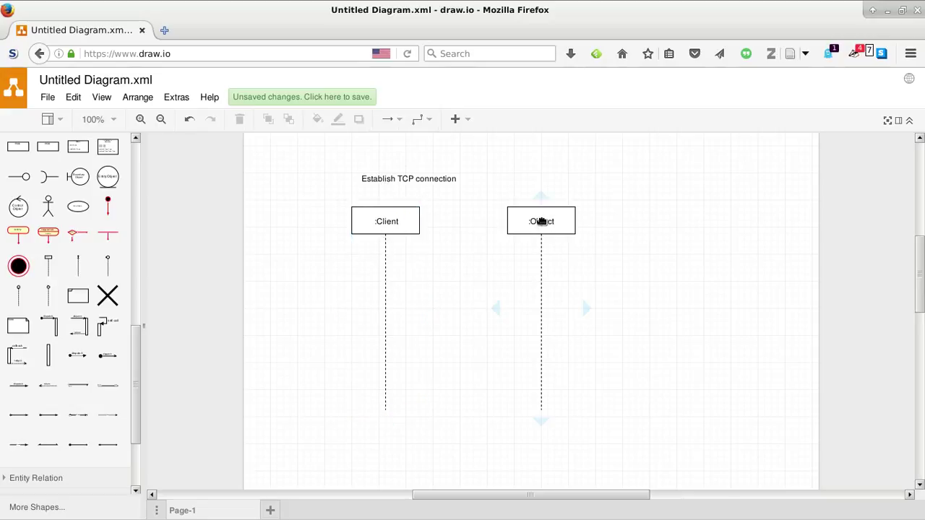
Rename the other lifeline to ":Server"
double_click(540, 220)
left_click(564, 224)
key("BackSpace")
key("BackSpace")
key("BackSpace")
key("BackSpace")
key("BackSpace")
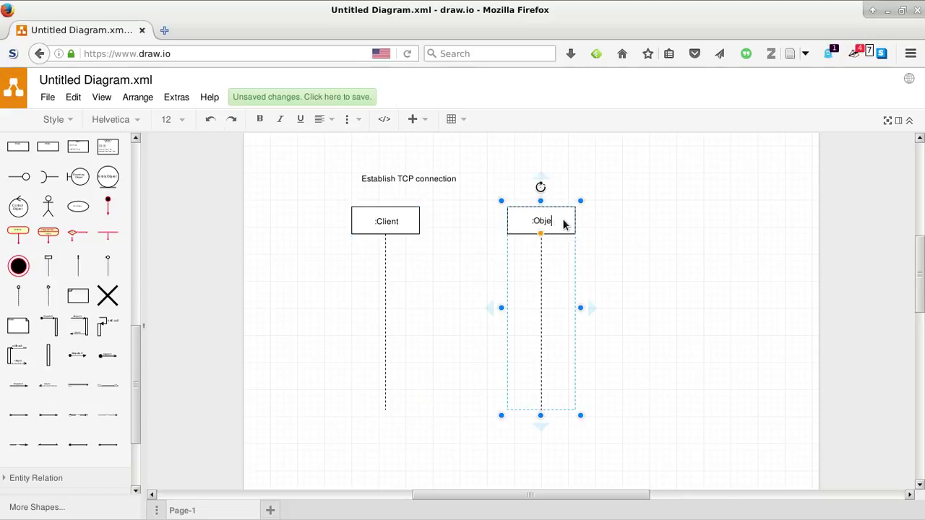
type(":Server")
left_click(420, 299)
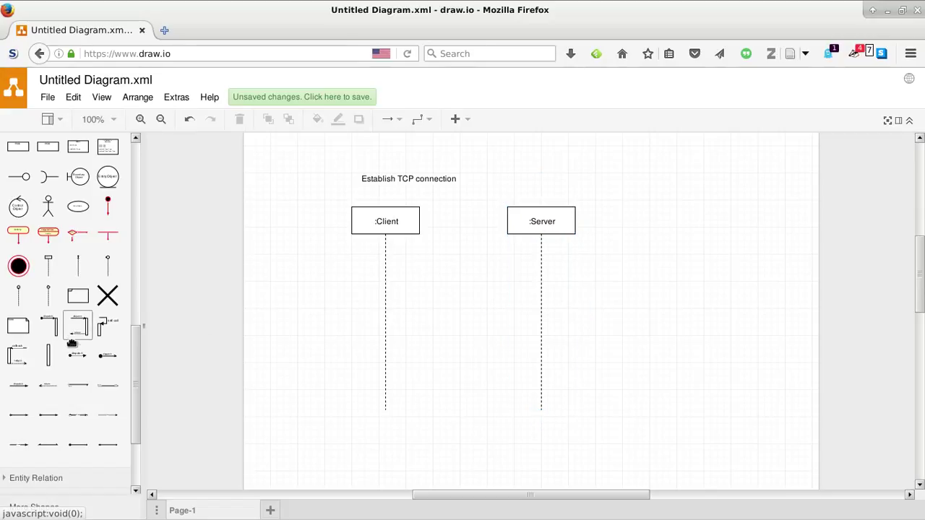
Add a long activation bar to the :Client lifeline and a matching one to the :Server lifeline
mouse_move(49, 357)
left_click_drag(49, 357, 385, 381)
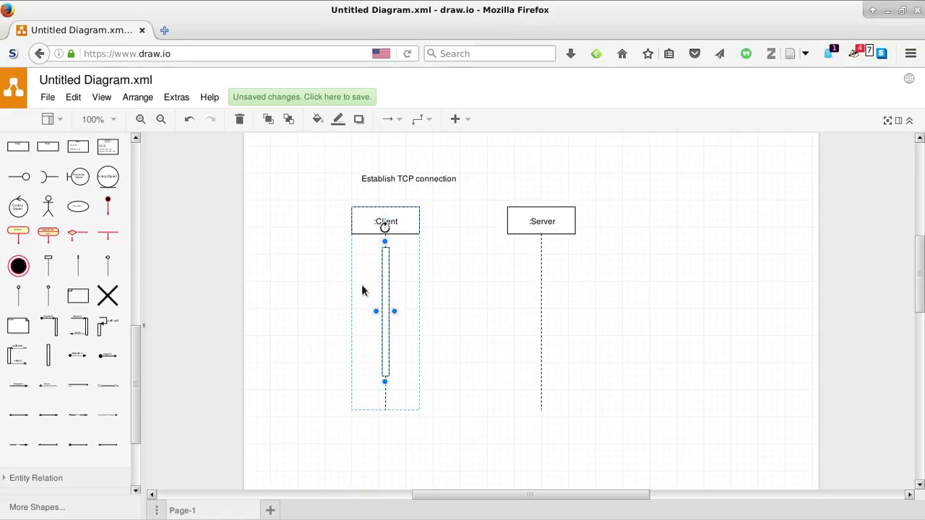
left_click(52, 359)
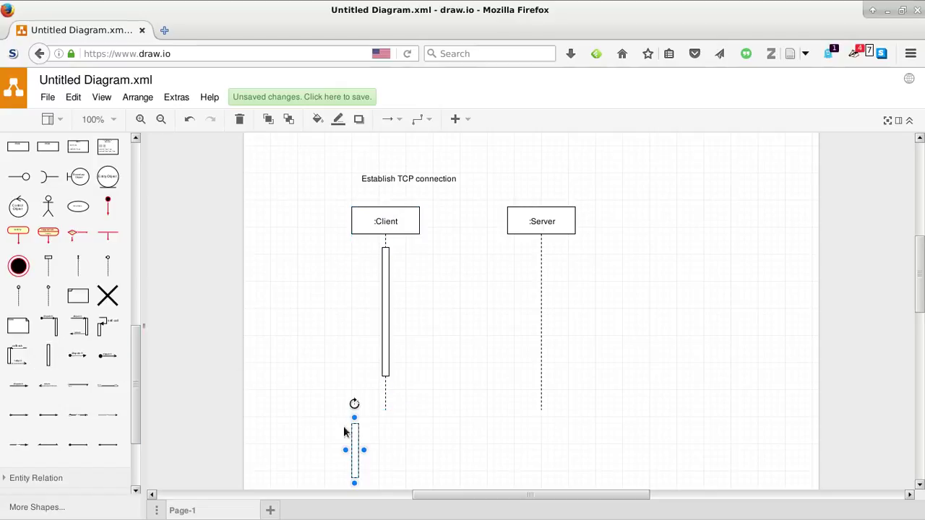
left_click_drag(354, 443, 535, 384)
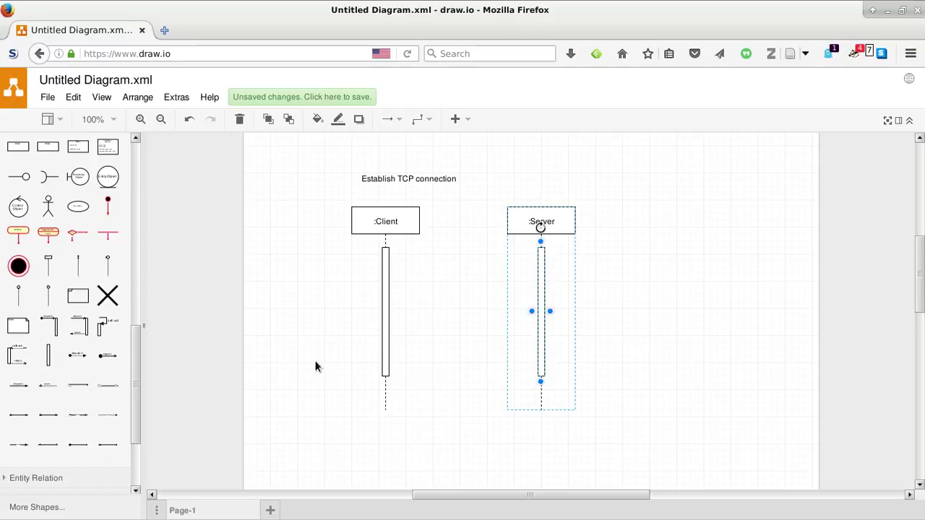
left_click(311, 357)
Add a Message arrow from the Client bar's upper part to the Server bar and label it "Send SYN+ACK"
mouse_move(67, 390)
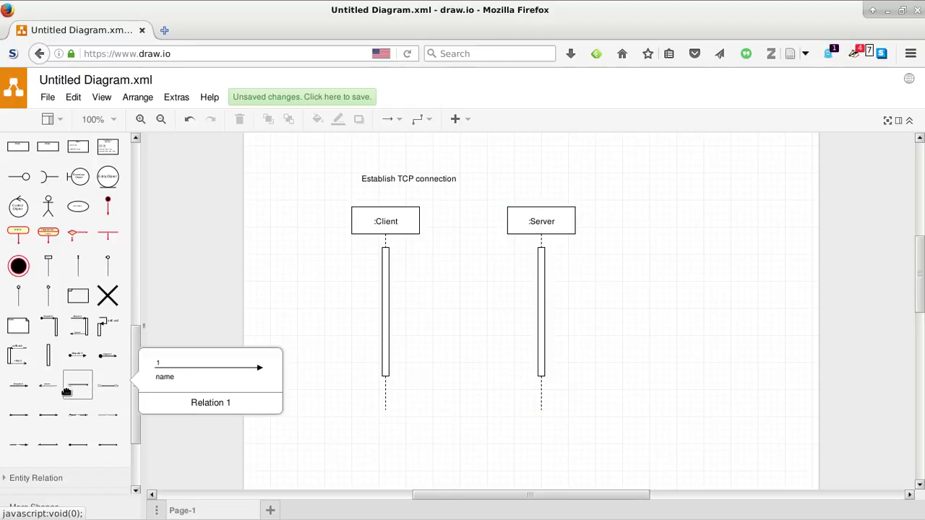
mouse_move(18, 390)
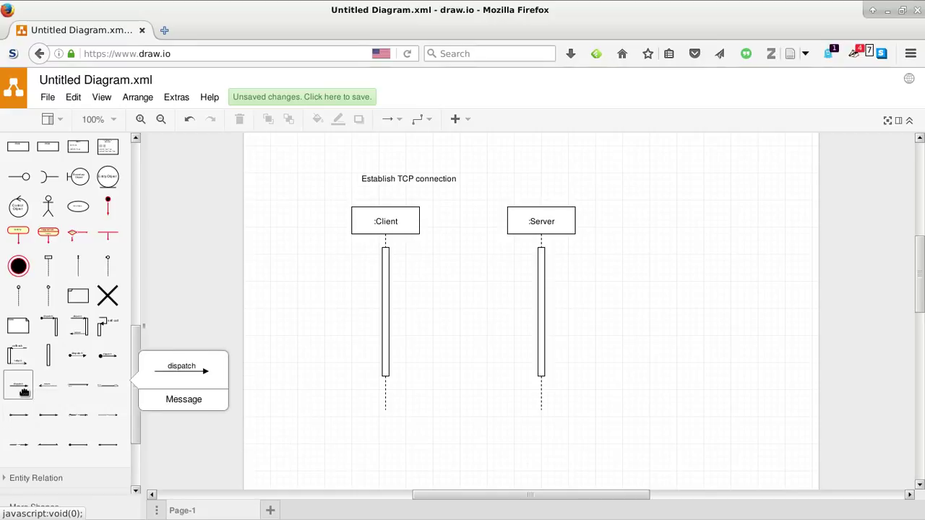
left_click_drag(19, 390, 538, 267)
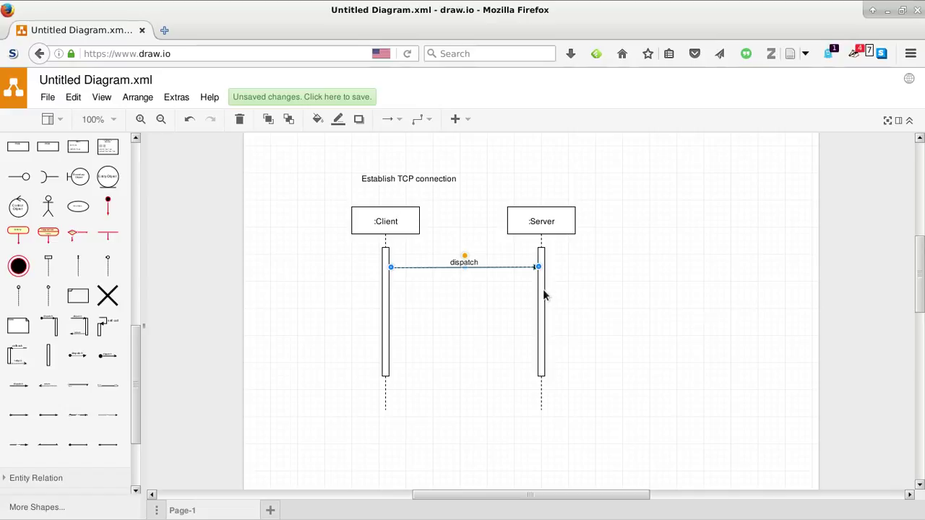
double_click(474, 265)
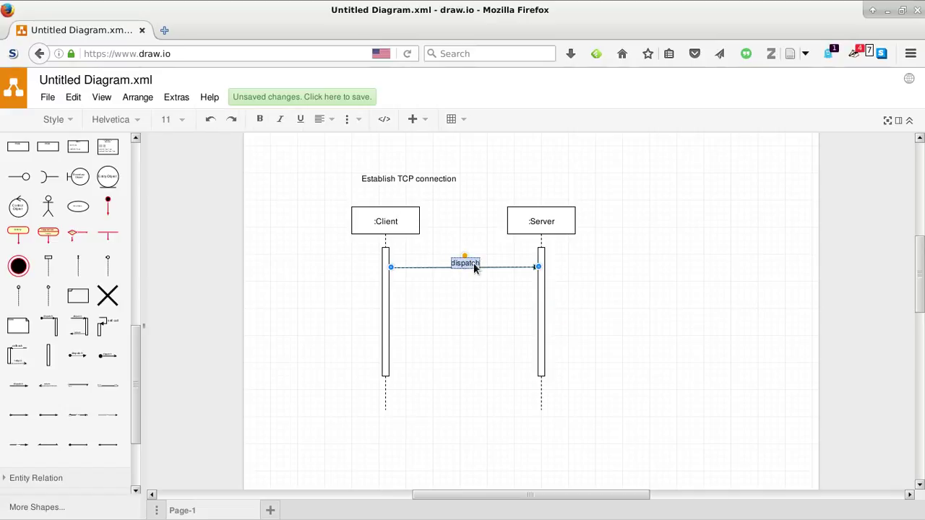
type("Send SYN+ACK")
left_click(501, 308)
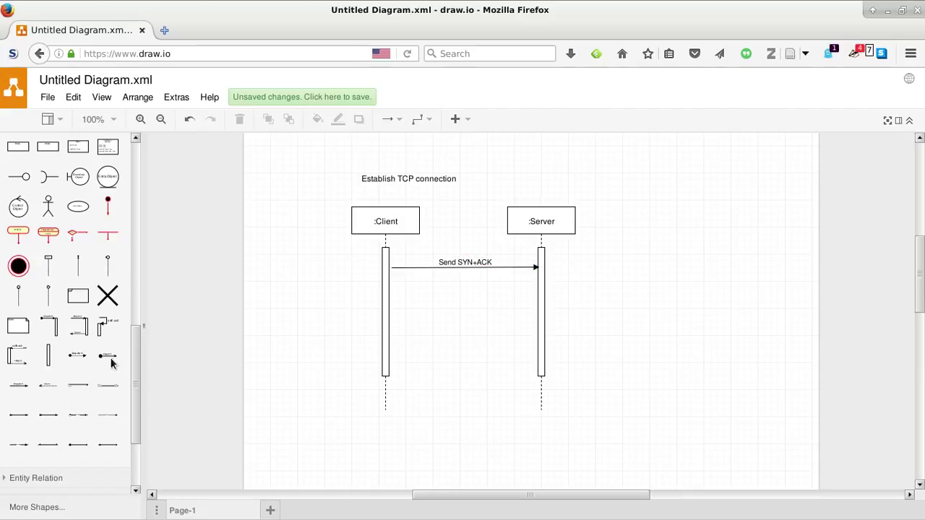
Add a second Message arrow below the first, running from the Server bar back to the Client bar
left_click(21, 385)
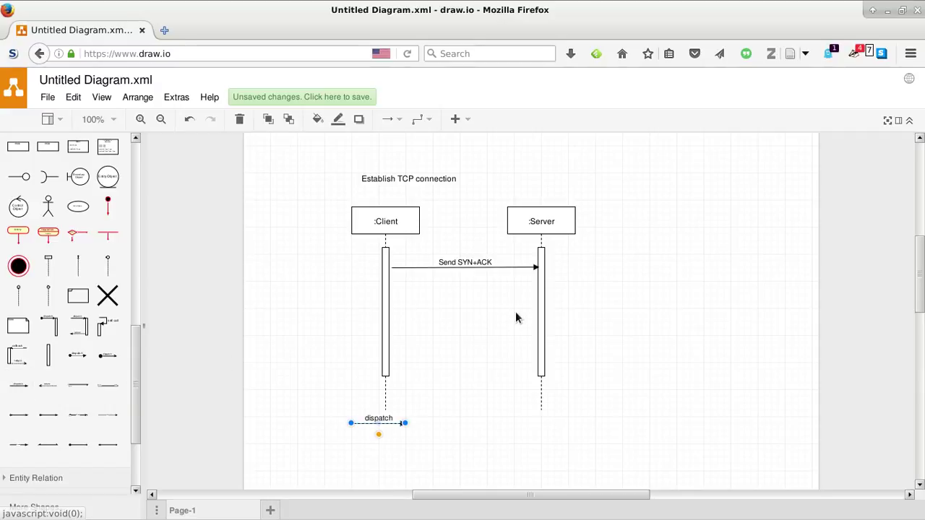
left_click_drag(352, 423, 537, 290)
left_click_drag(405, 425, 394, 292)
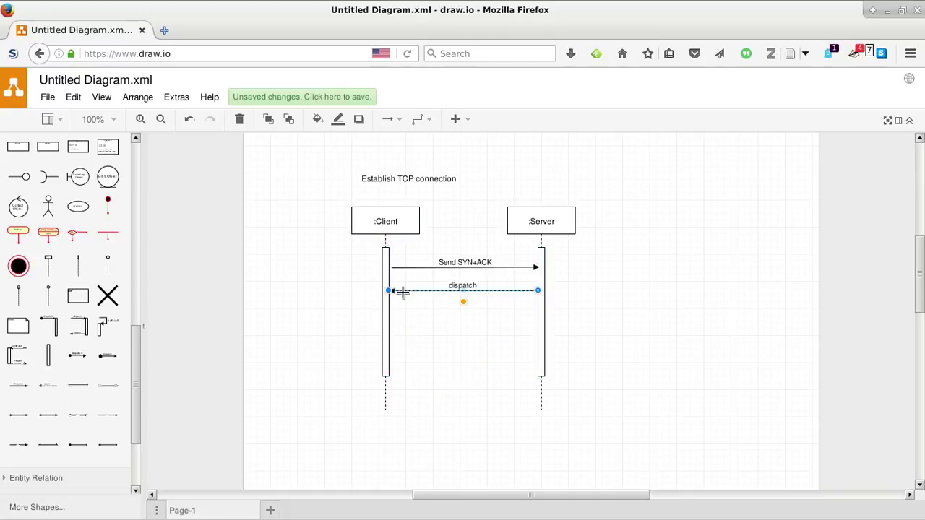
Shorten the first message's label to "Send SYN"
left_click(466, 265)
double_click(472, 263)
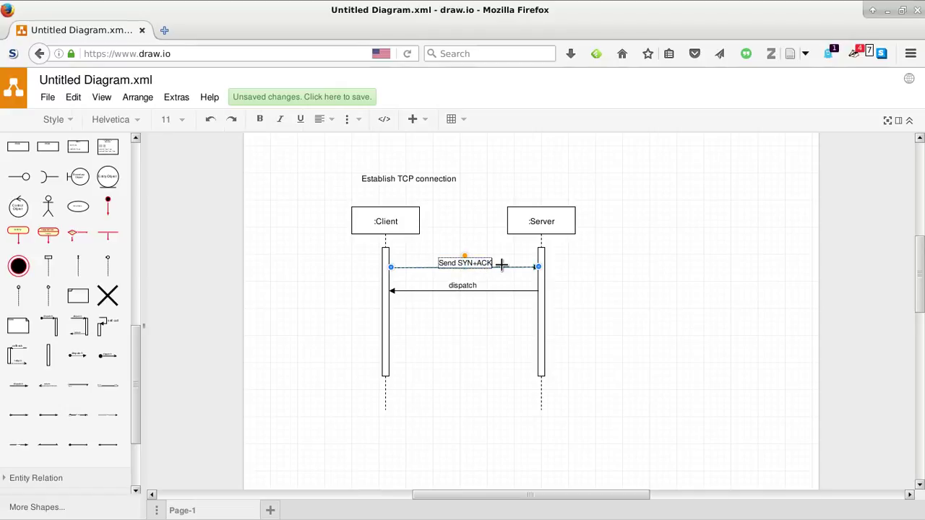
key("BackSpace")
key("BackSpace")
key("BackSpace")
key("BackSpace")
key("Return")
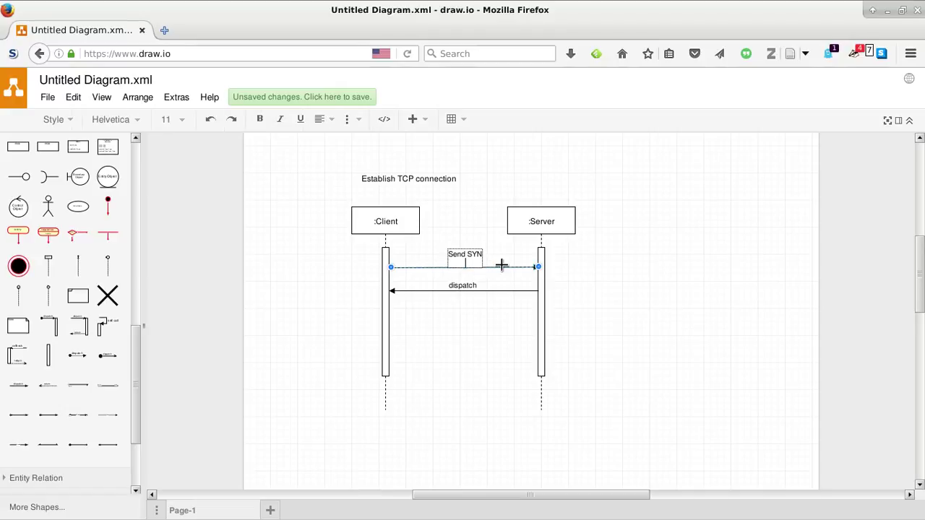
key("BackSpace")
left_click(458, 286)
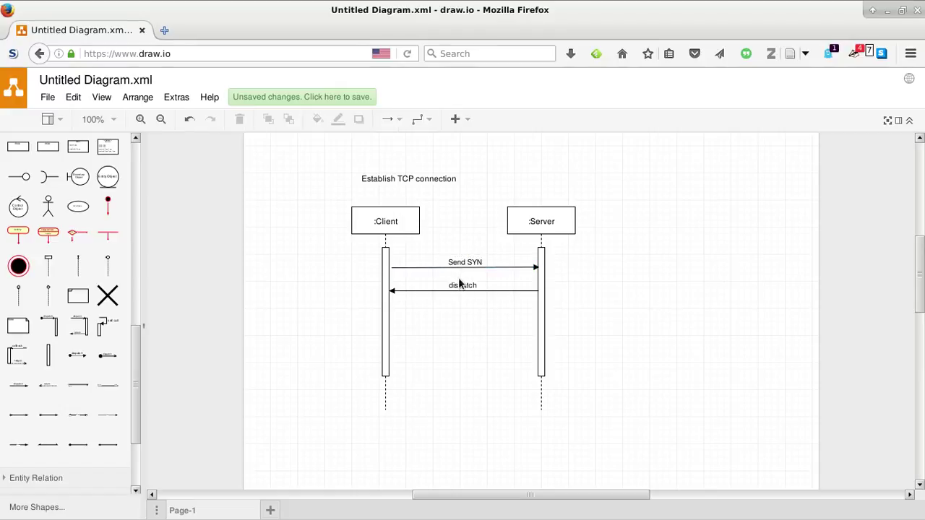
Label the return message from Server to Client "Send SYN+ACK"
double_click(459, 286)
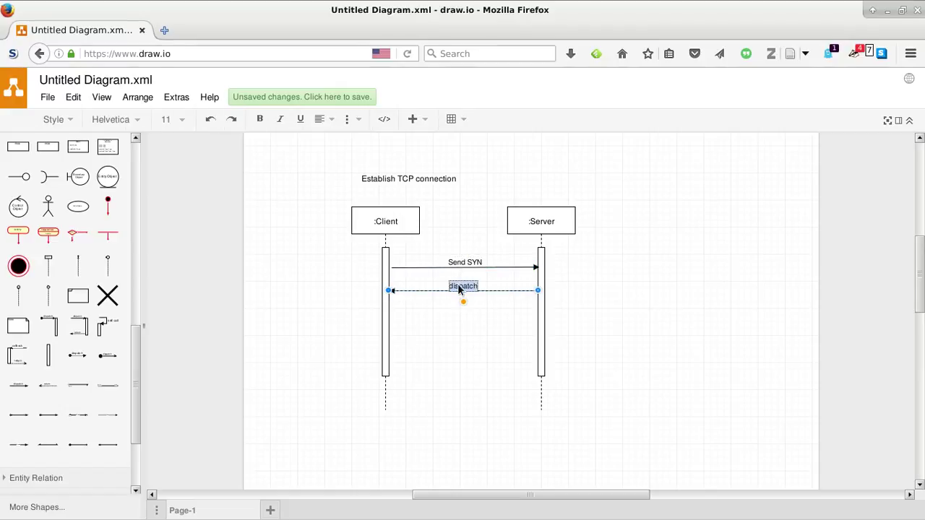
type("Send SYN")
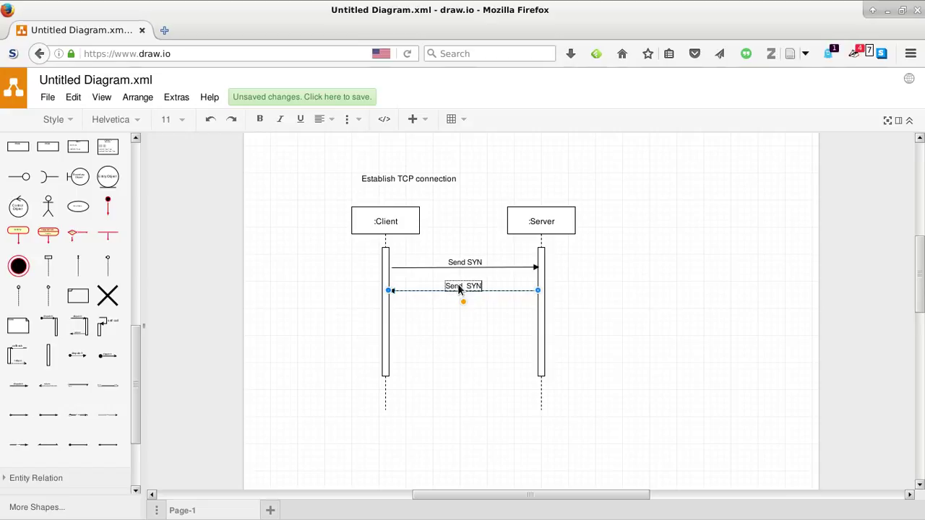
type("+ACK")
left_click(461, 365)
Add a third Message arrow from the Client bar to the Server bar, below the return message
left_click(18, 391)
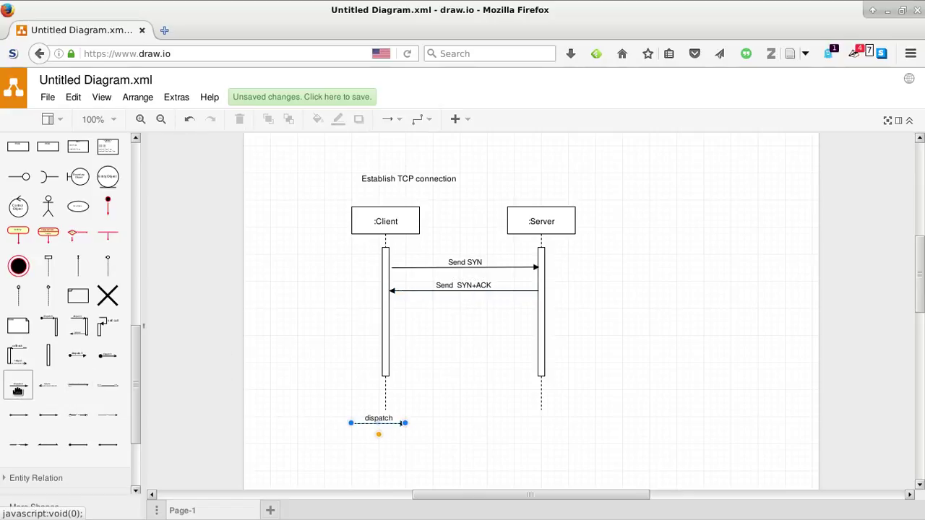
left_click_drag(353, 425, 391, 315)
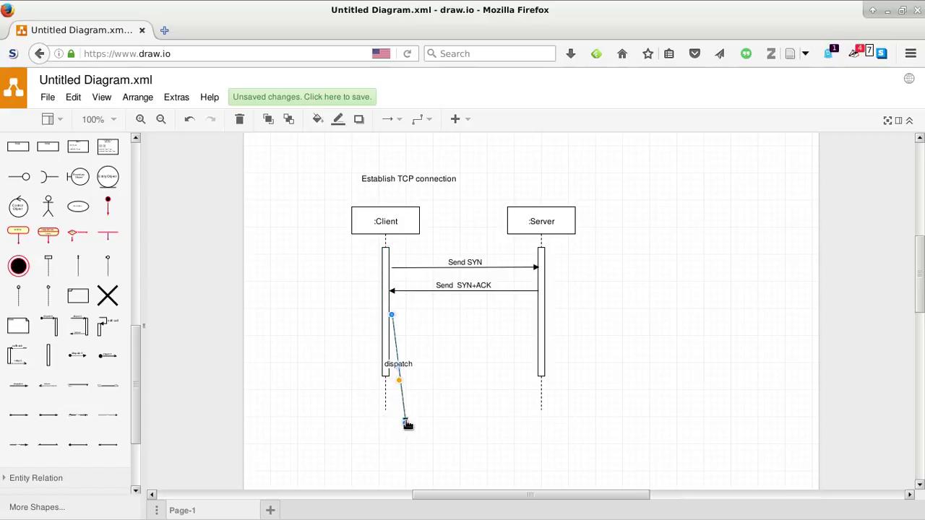
left_click_drag(405, 422, 535, 315)
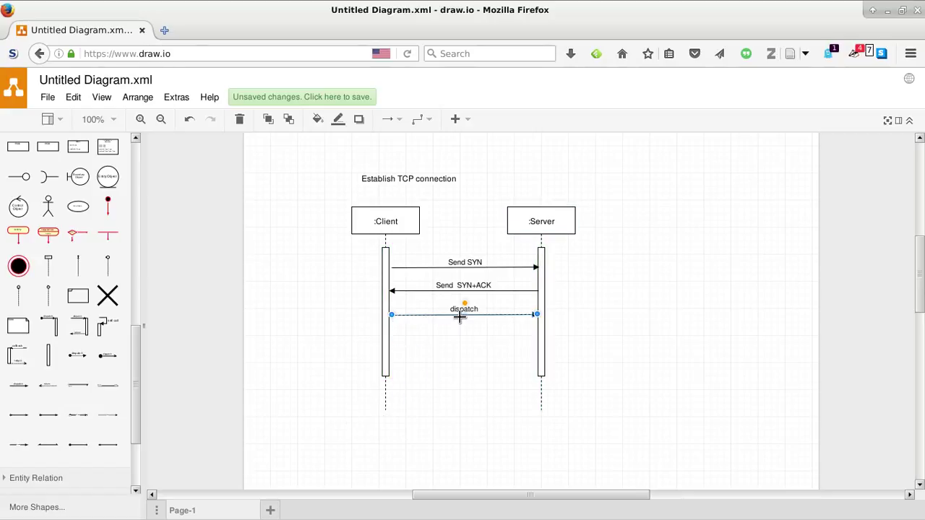
Label the third message, running from the Client bar to the Server bar, "Send ACK"
double_click(466, 311)
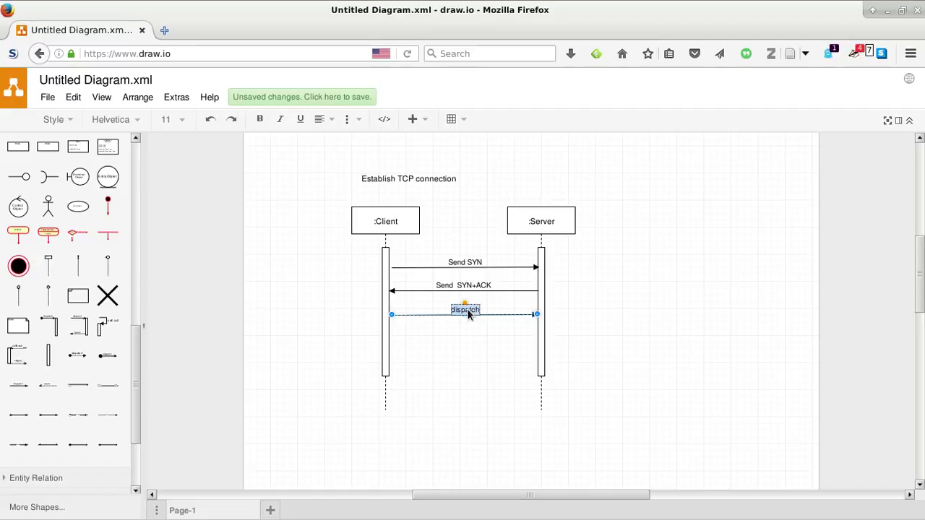
type("Send ACK")
left_click(645, 337)
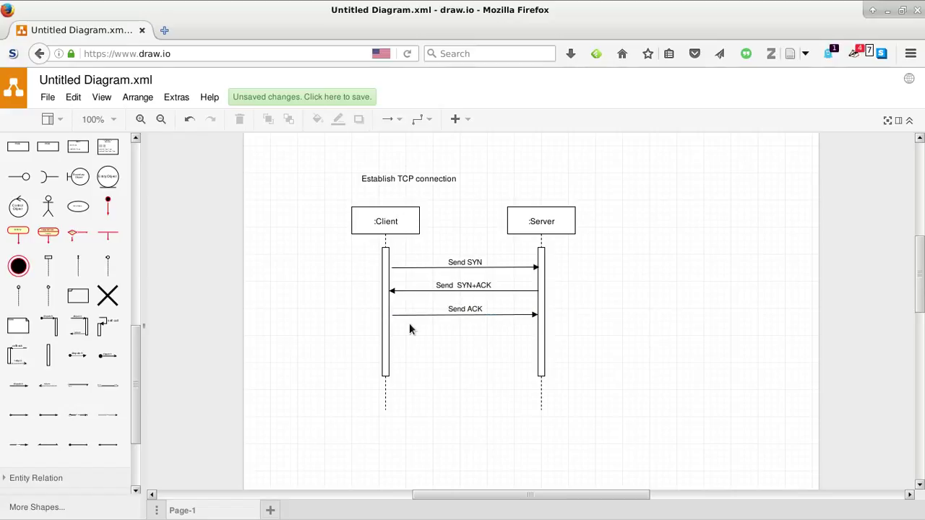
Review the sequence-diagram steps in section 6.3 "Quick how to" of the ITT System design PDF, then return to draw.io
key("alt+Tab")
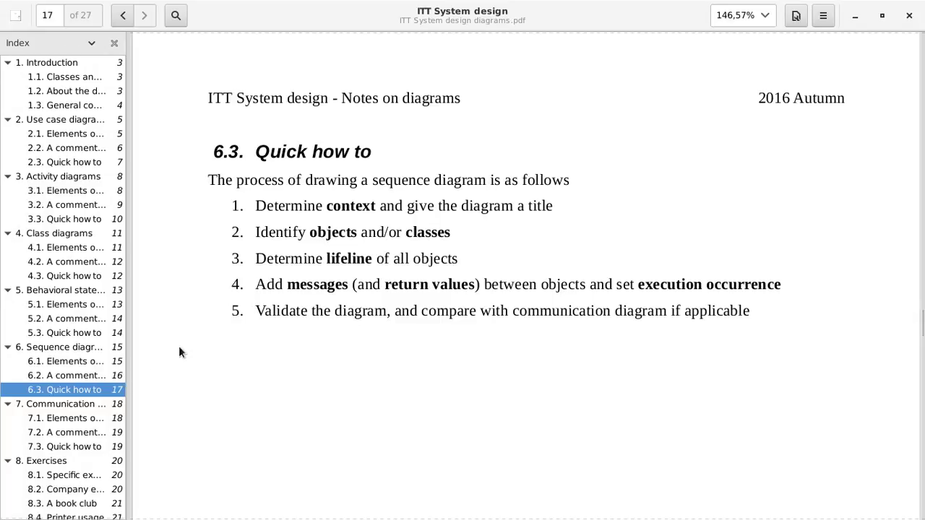
triple_click(370, 209)
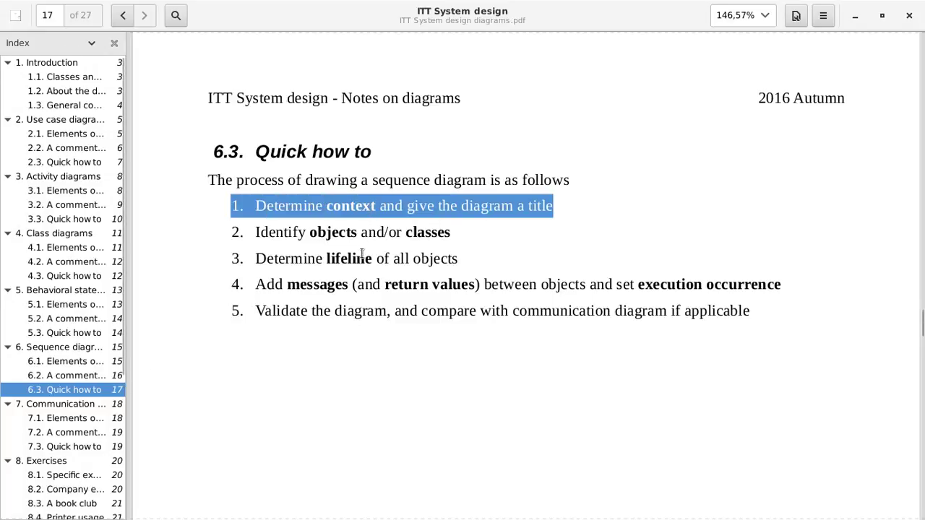
triple_click(366, 238)
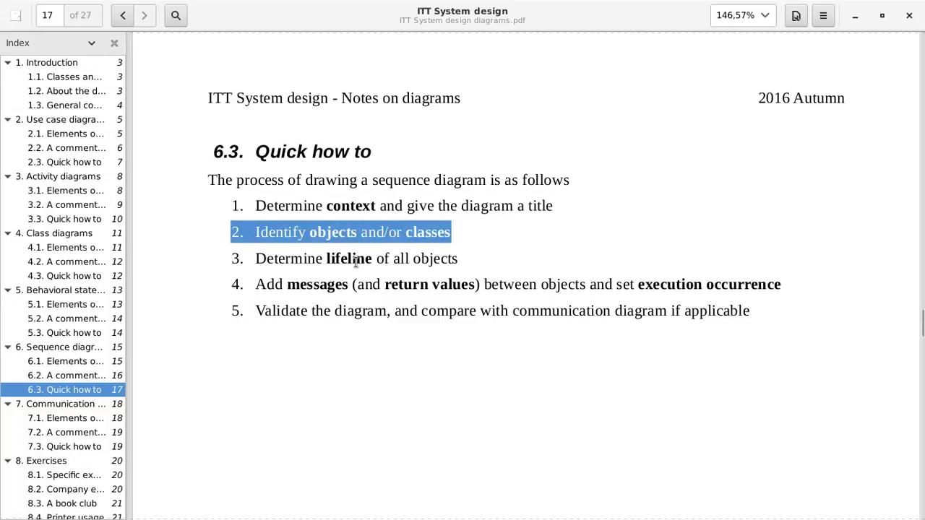
triple_click(355, 263)
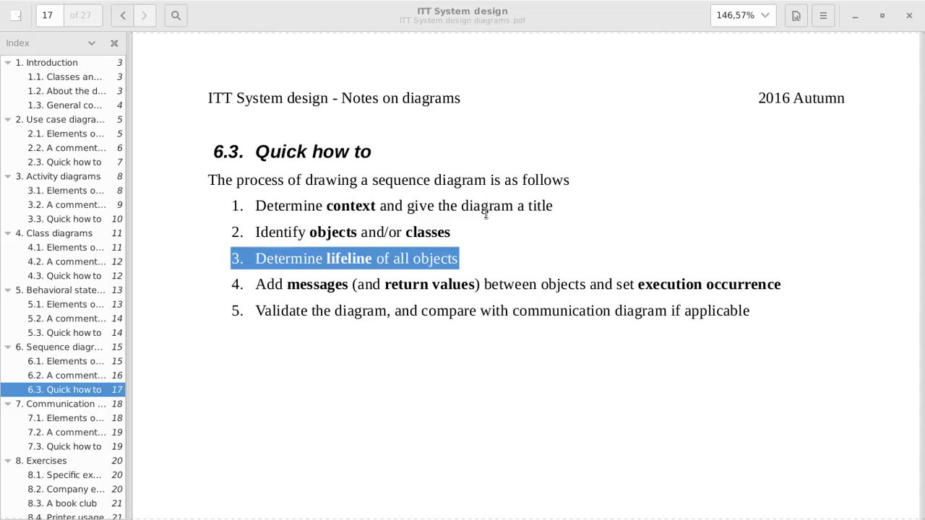
double_click(387, 284)
triple_click(387, 284)
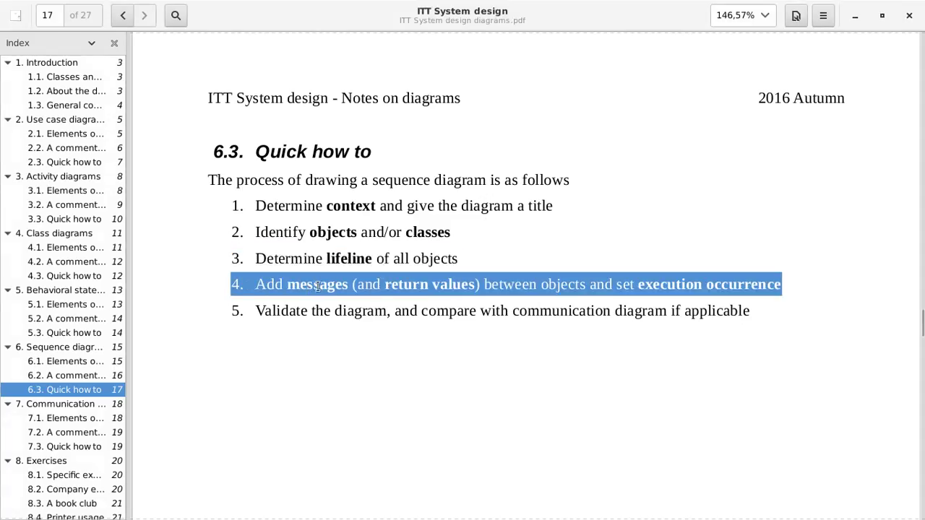
double_click(318, 284)
left_click(471, 280)
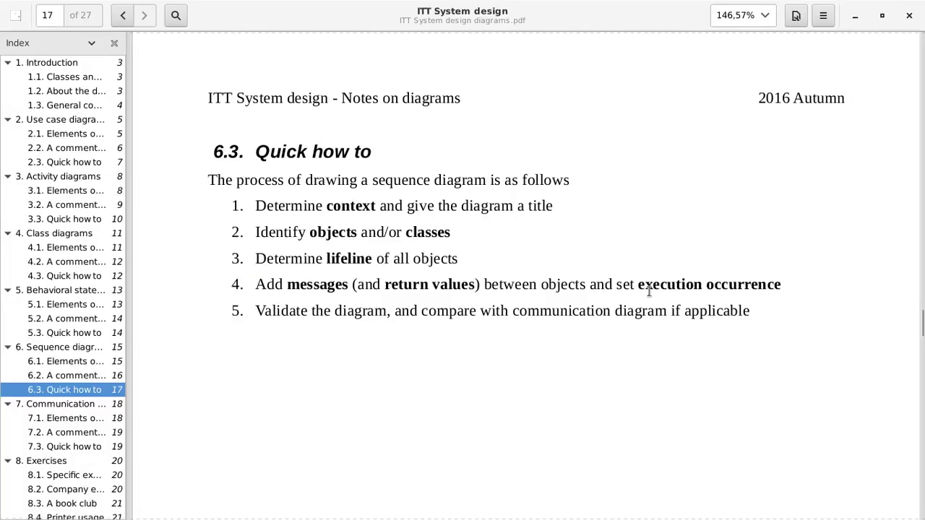
left_click_drag(638, 284, 795, 287)
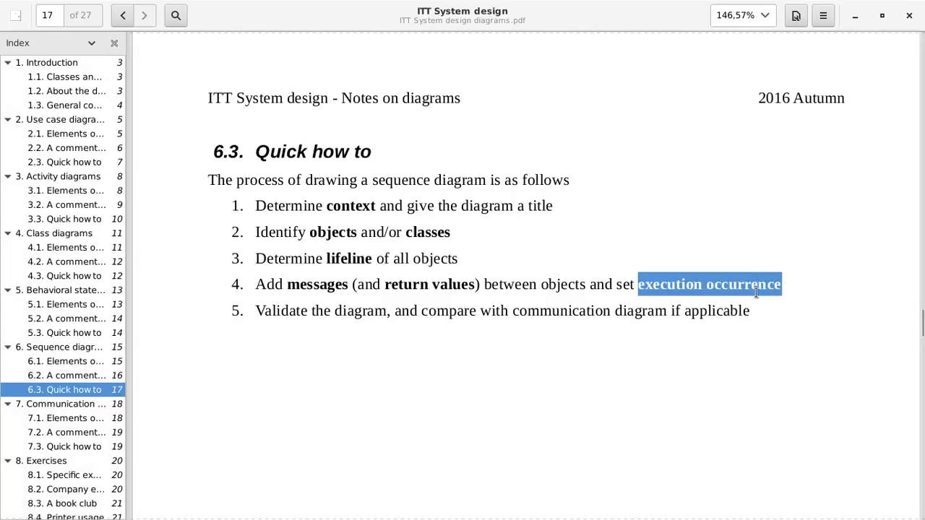
left_click_drag(389, 284, 475, 286)
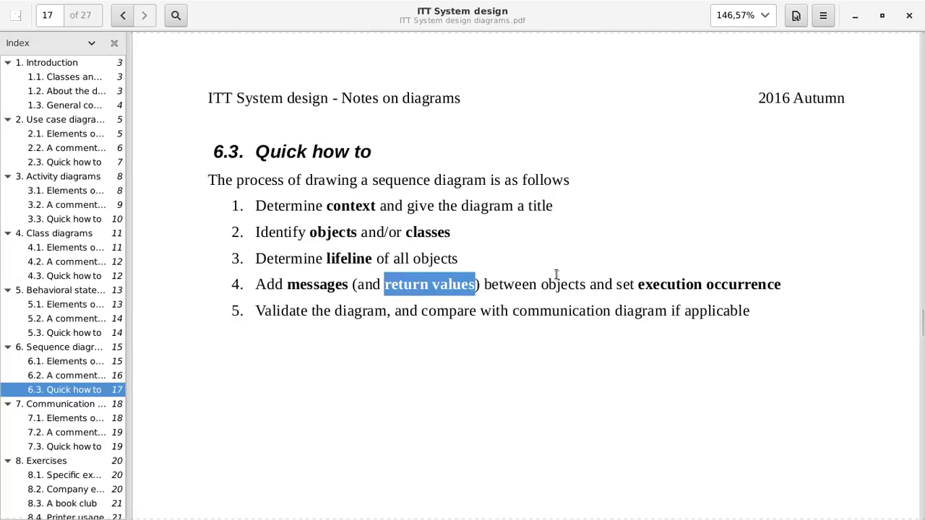
key("alt+Tab")
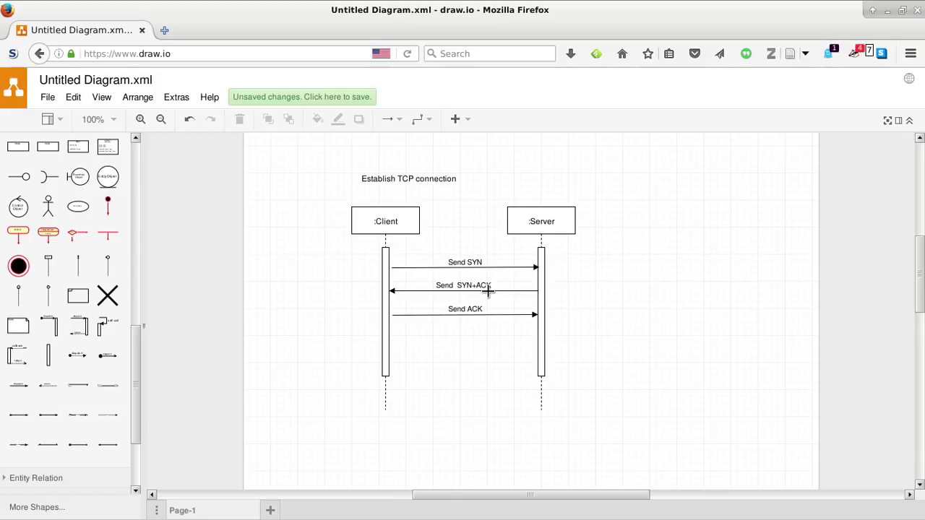
key("alt")
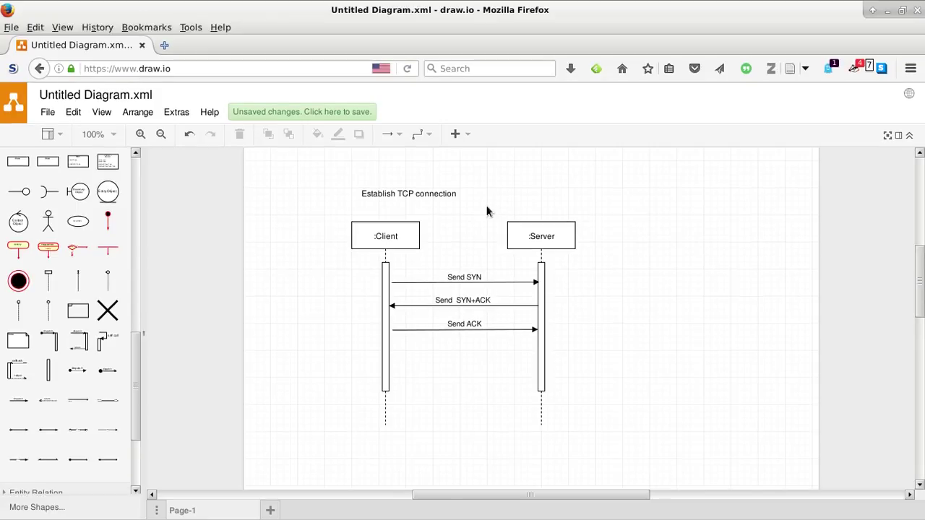
key("alt")
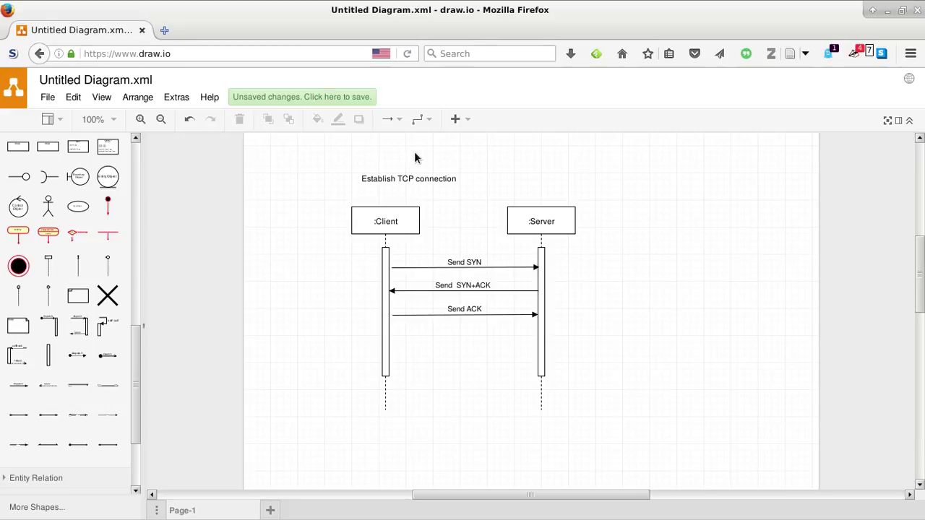
left_click(157, 509)
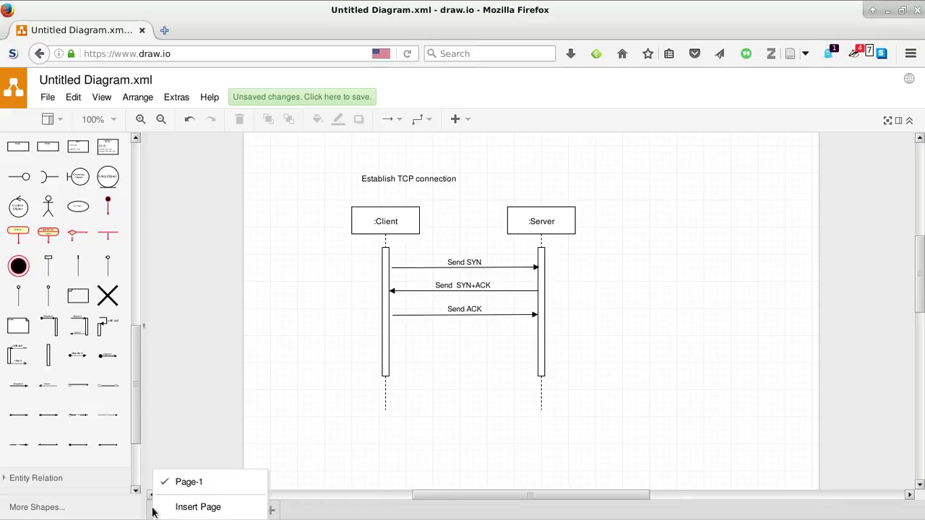
left_click(234, 417)
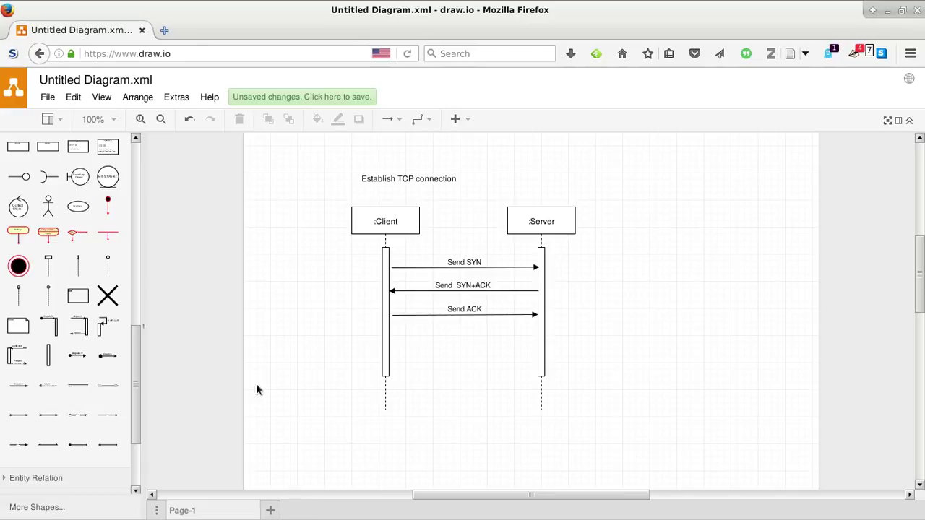
left_click(62, 121)
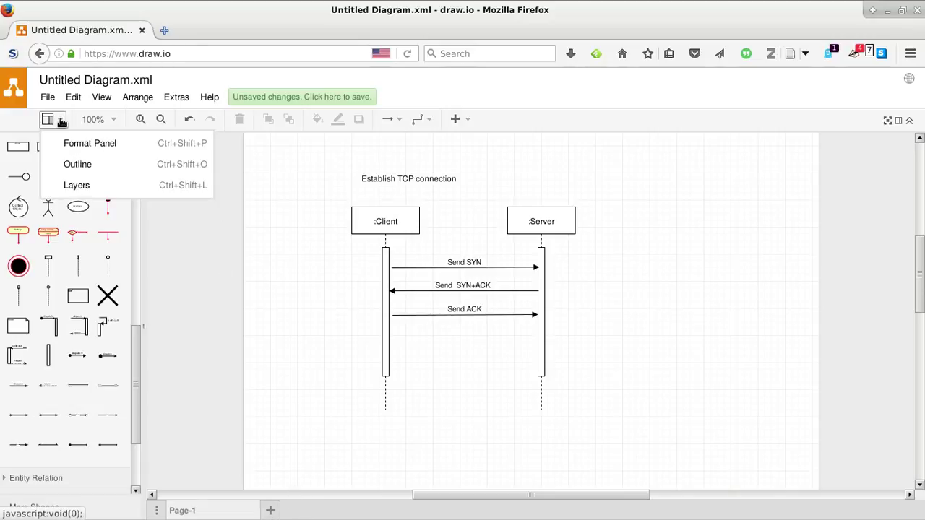
left_click(473, 91)
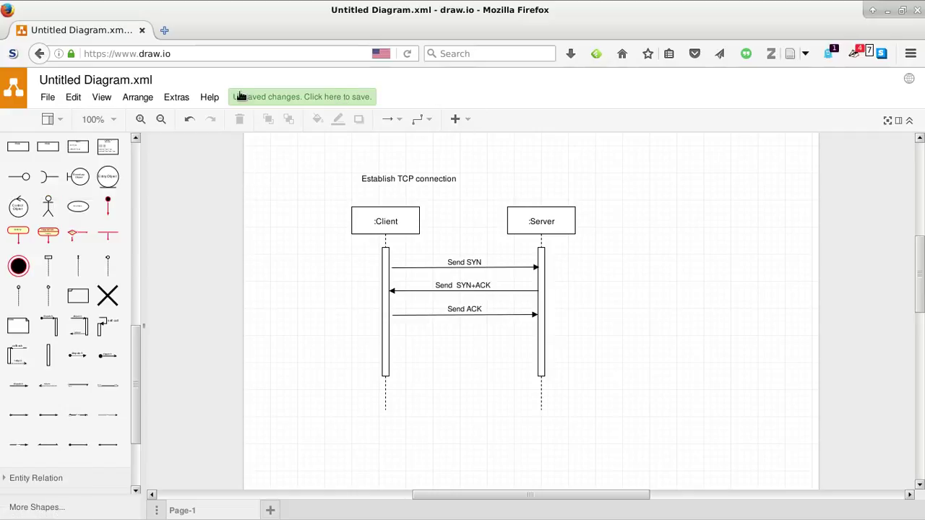
left_click(265, 97)
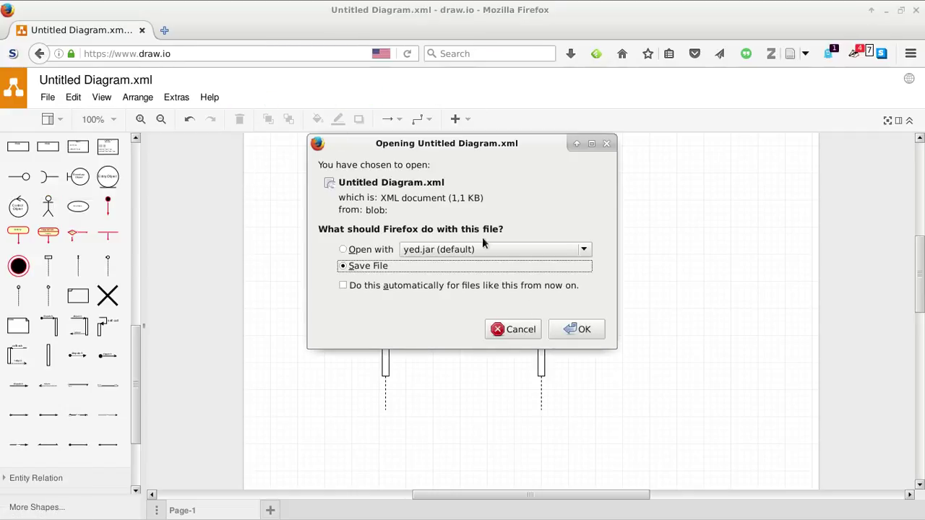
left_click(521, 329)
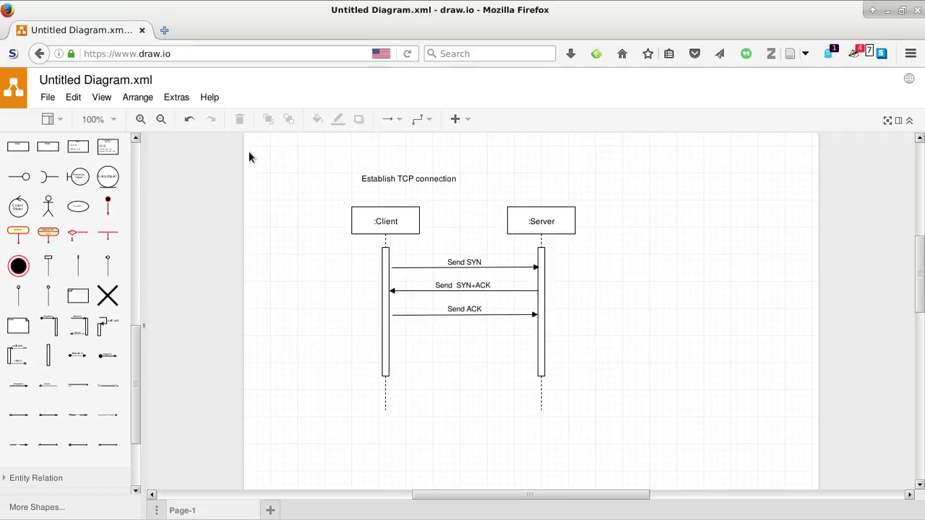
left_click(99, 98)
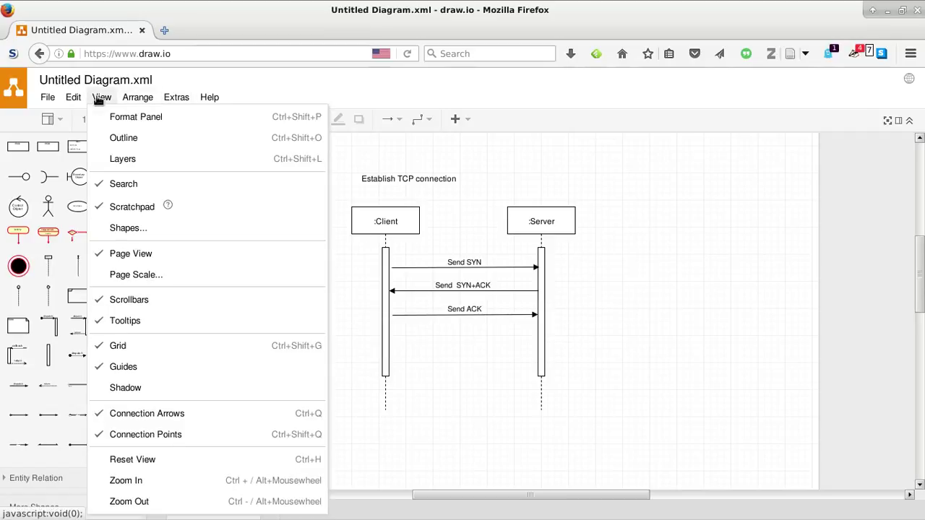
mouse_move(49, 99)
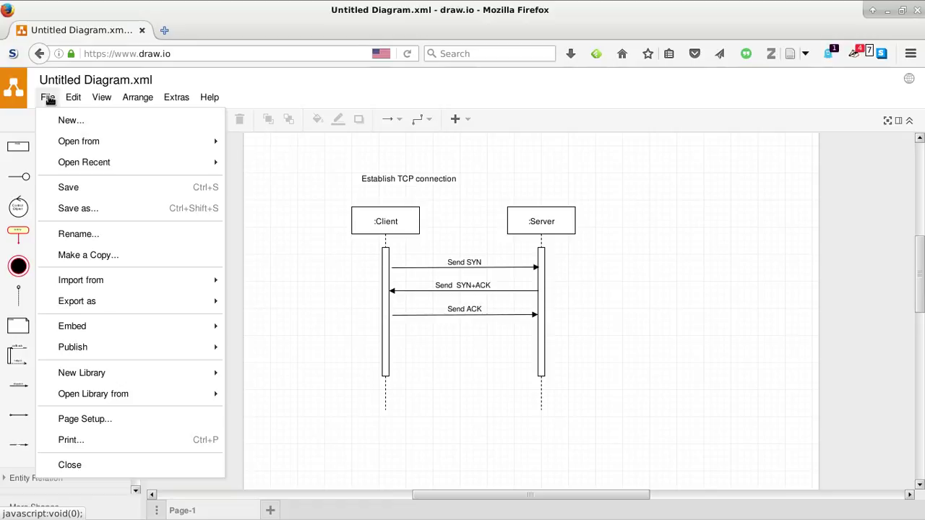
mouse_move(105, 163)
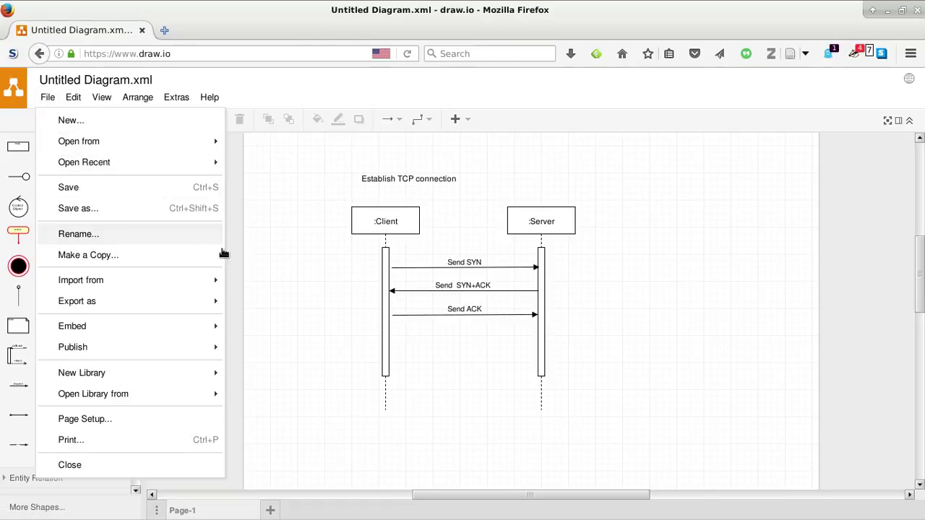
left_click(289, 267)
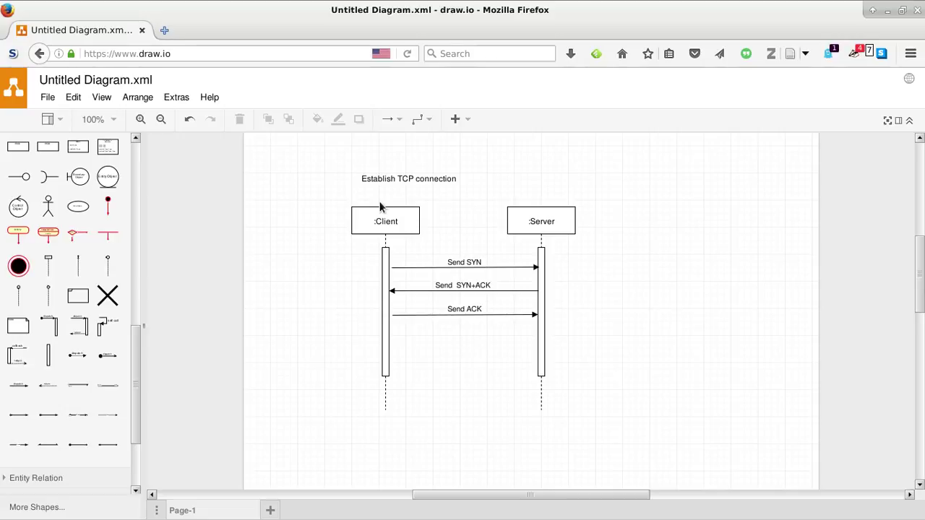
Switch to the ITT System design PDF and check the two tasks of exercise 8.15, TCP connection
key("alt+Tab")
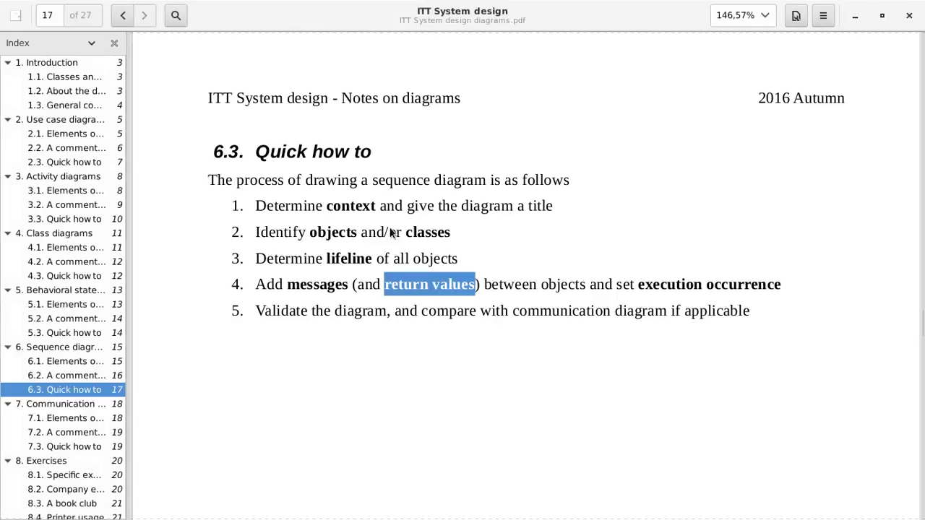
scroll(74, 404, "down", 5)
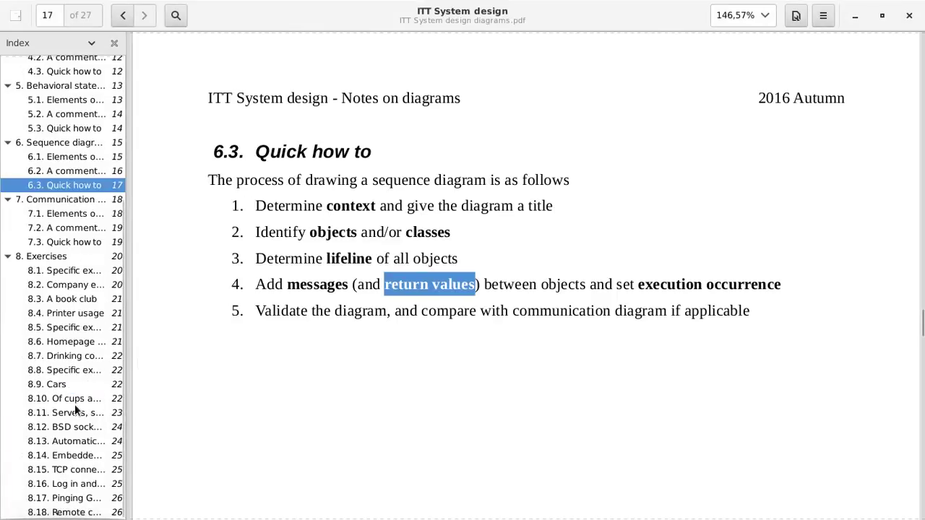
left_click(65, 470)
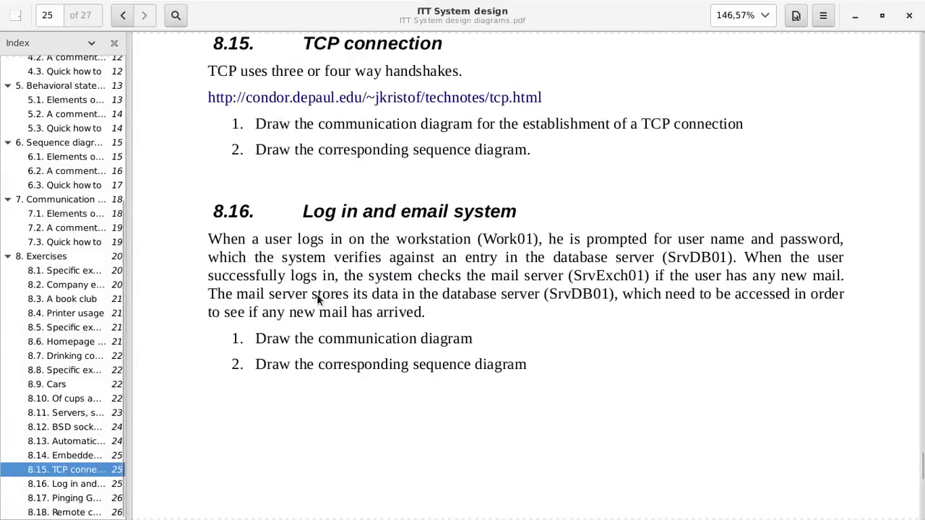
triple_click(347, 124)
triple_click(350, 149)
left_click(417, 170)
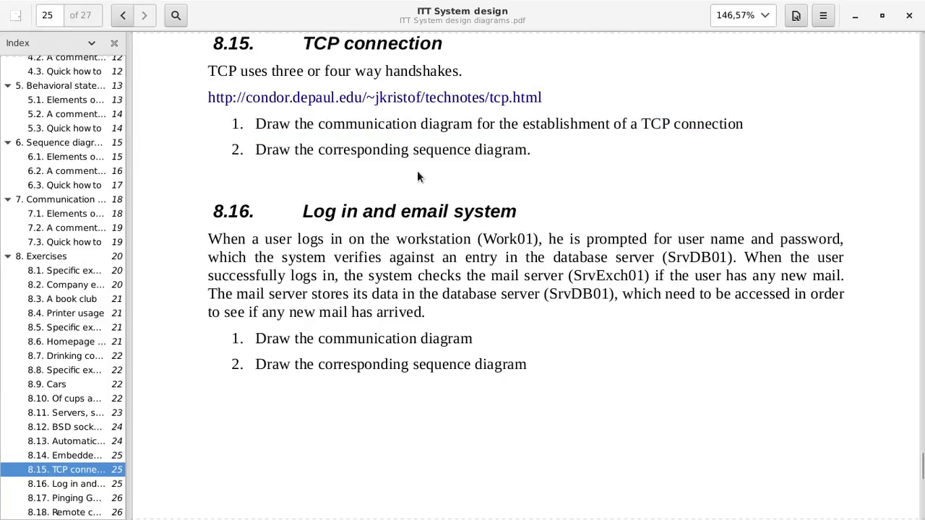